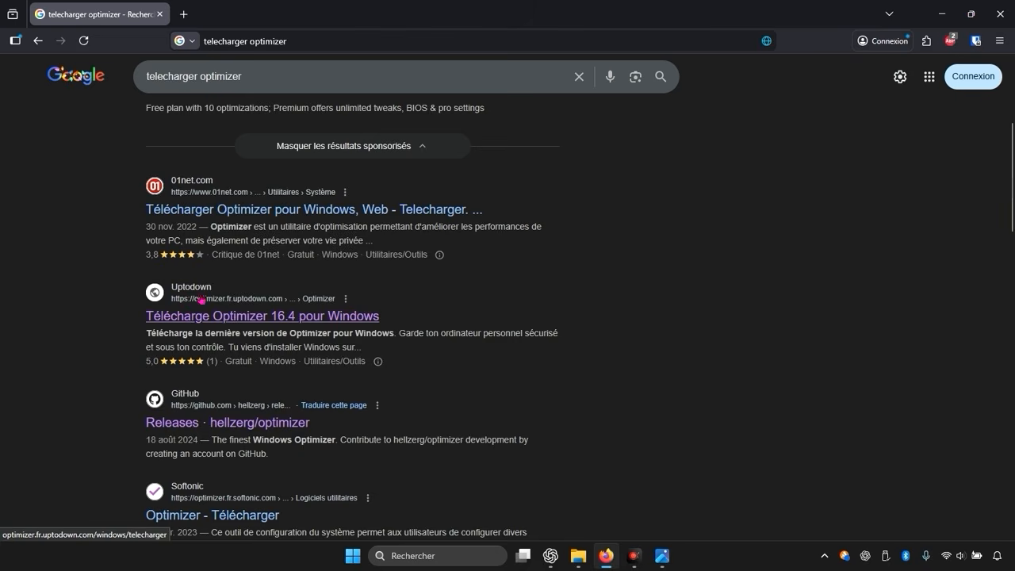
Step: Download Optimizer 16.4 for Windows from its Uptodown page and show the downloaded file in its folder
{"action": "left_click", "coordinate": [211, 319]}
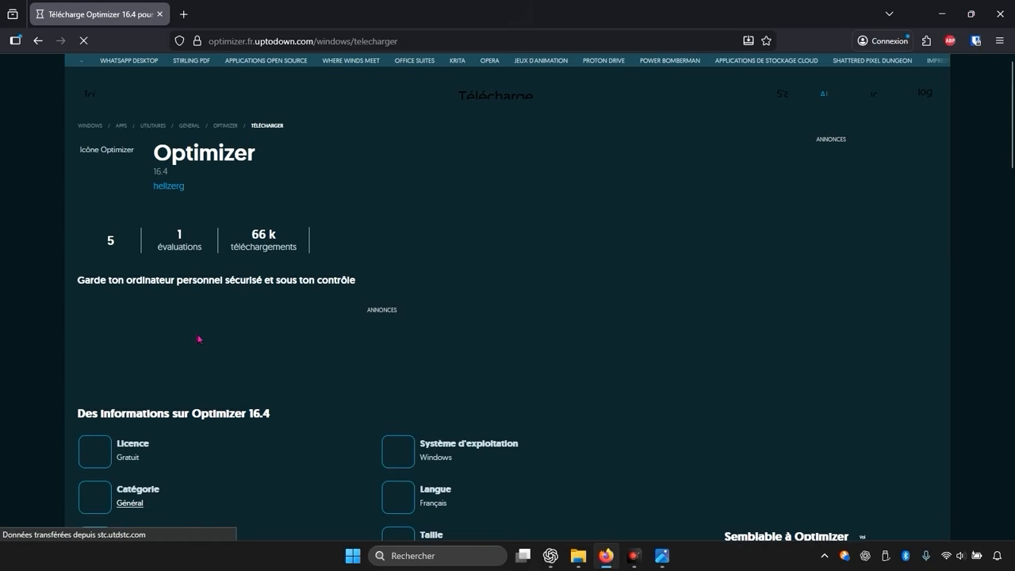
{"action": "scroll", "coordinate": [271, 210], "scroll_direction": "down", "scroll_amount": 2}
{"action": "scroll", "coordinate": [271, 211], "scroll_direction": "down", "scroll_amount": 9}
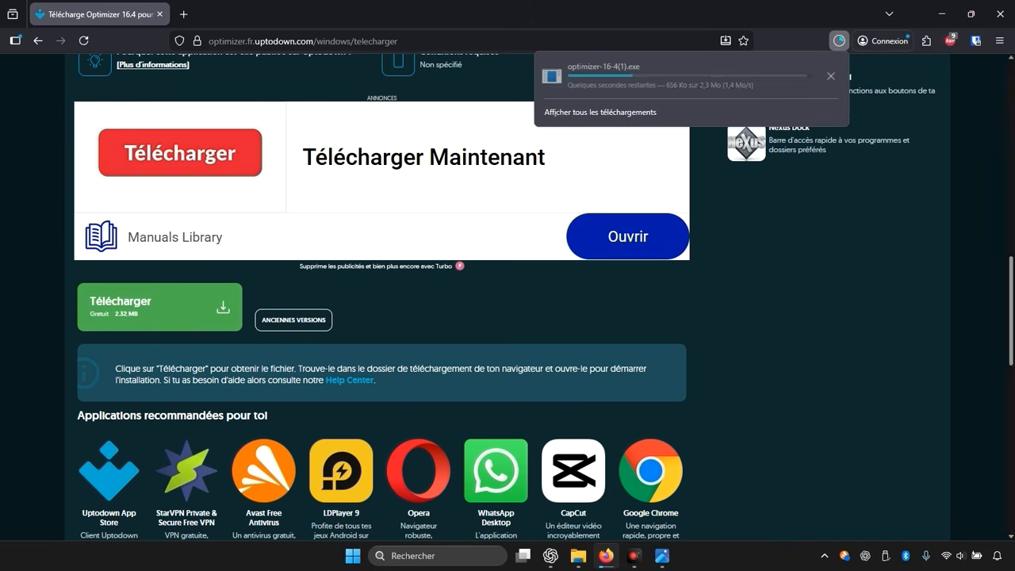
{"action": "left_click", "coordinate": [828, 76]}
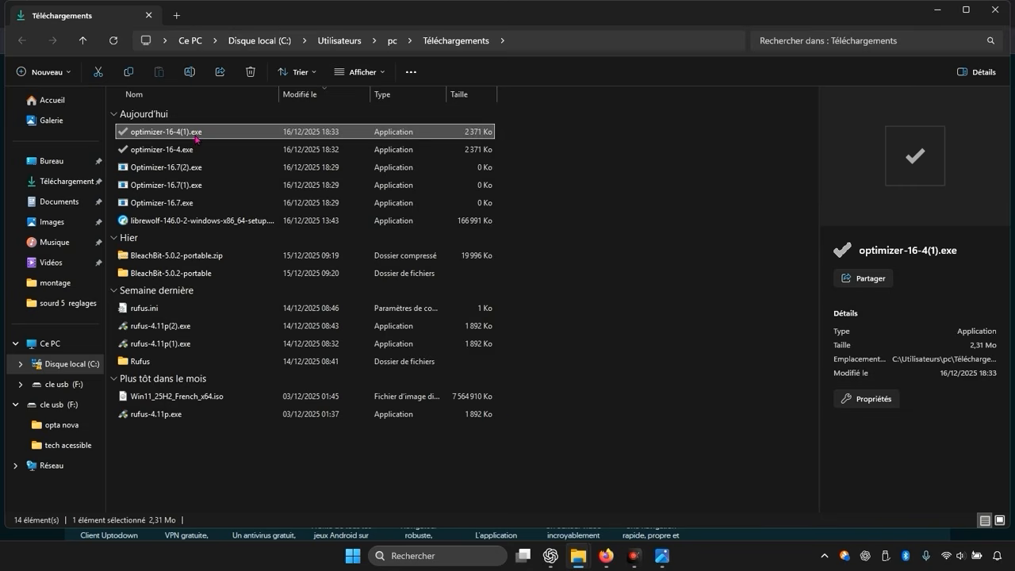
Step: Launch optimizer-16-4(1).exe from the downloads folder and minimize the file explorer and browser windows
{"action": "double_click", "coordinate": [195, 137]}
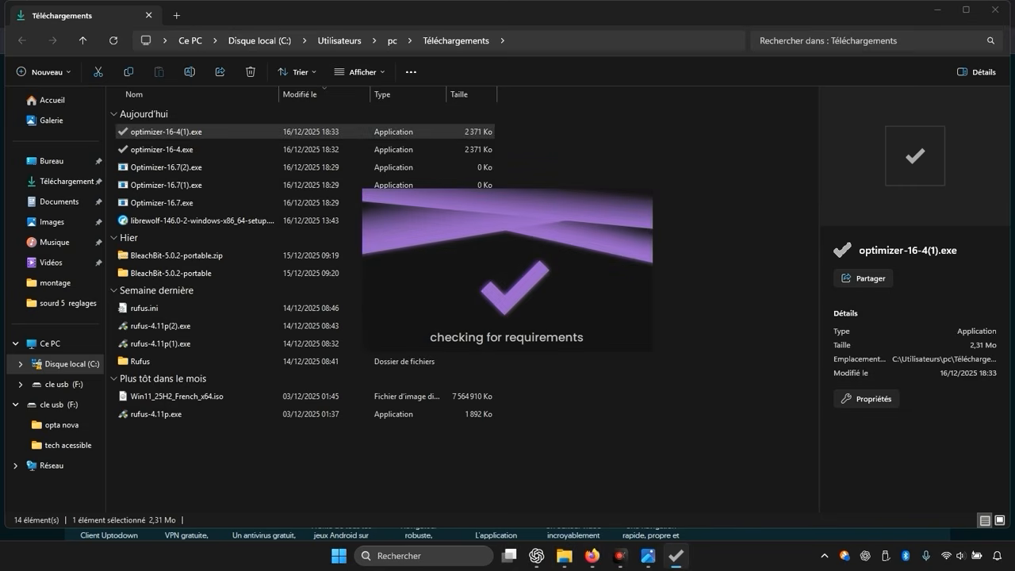
{"action": "left_click", "coordinate": [938, 9]}
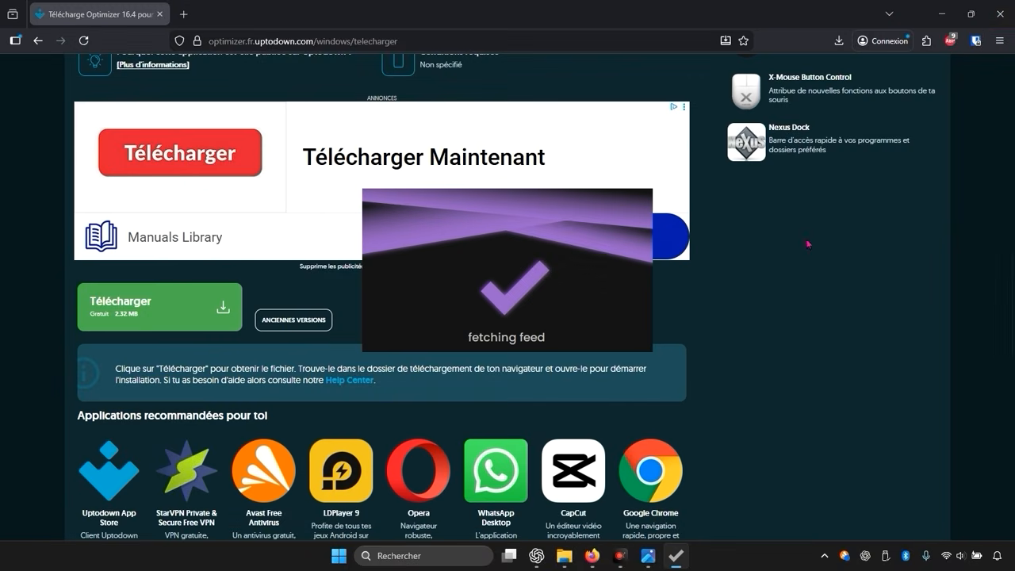
{"action": "left_click", "coordinate": [943, 7]}
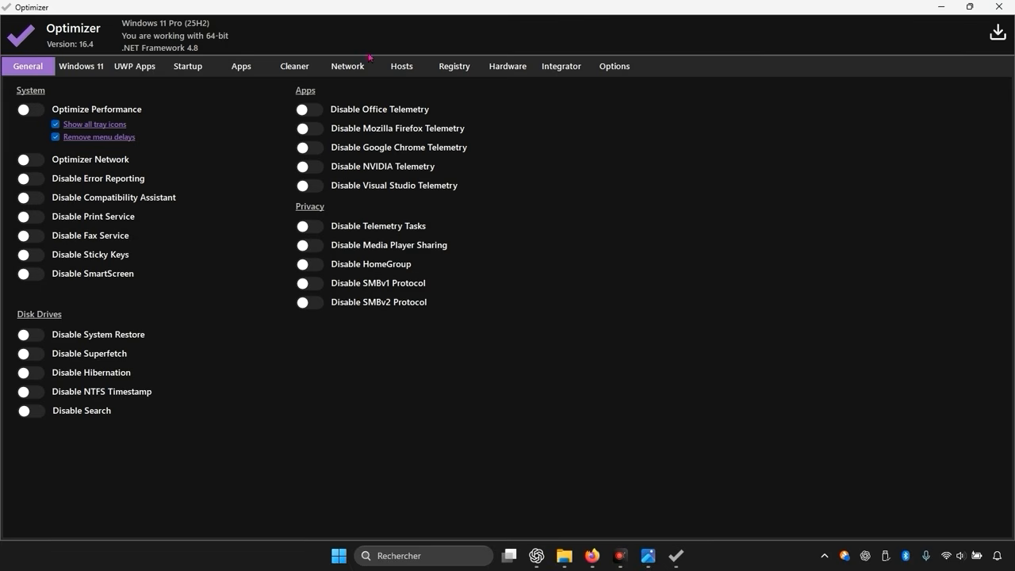
Step: Switch Optimizer's interface language to Français and return to the Universel settings page
{"action": "left_click", "coordinate": [608, 70]}
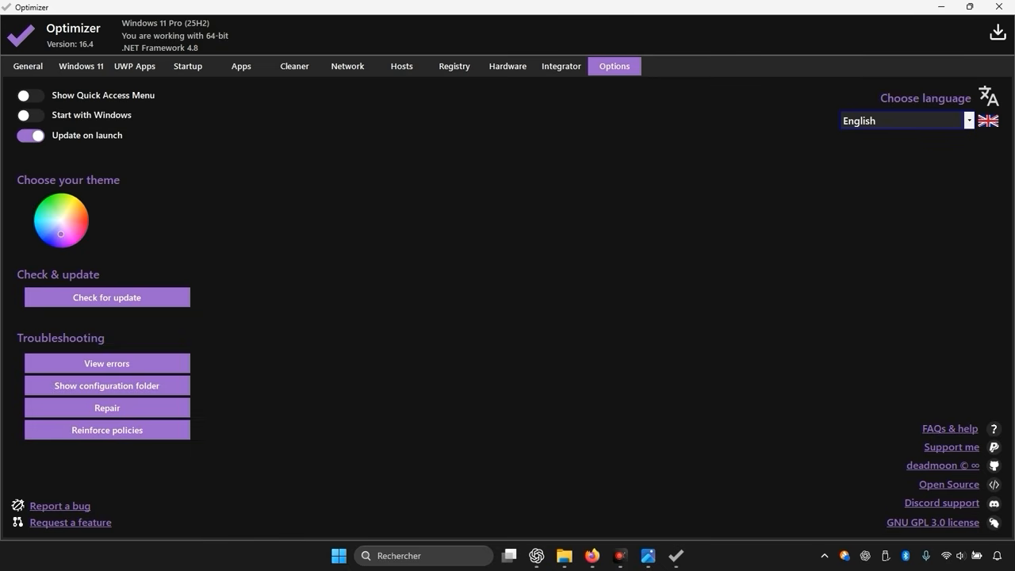
{"action": "left_click", "coordinate": [906, 119]}
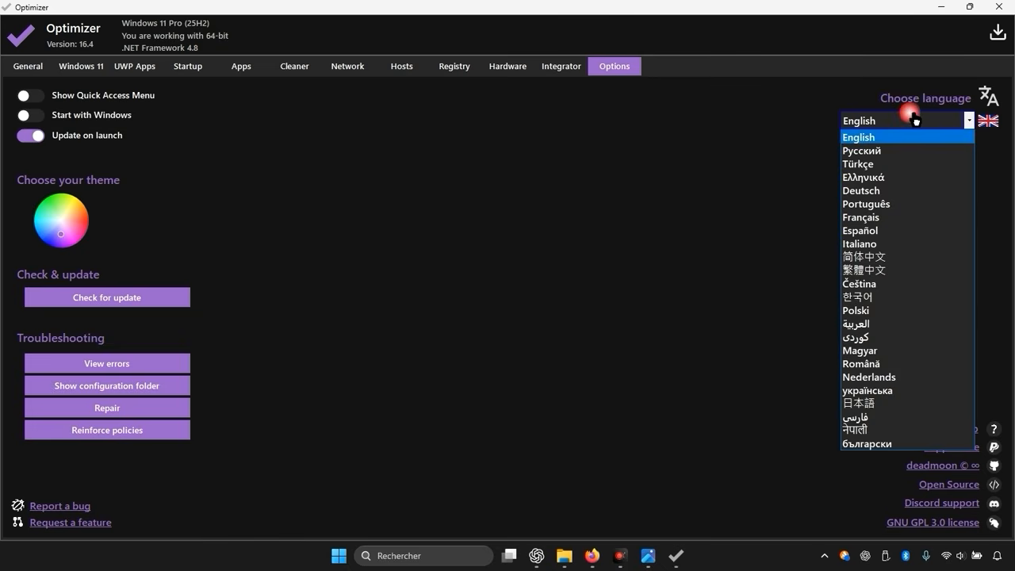
{"action": "left_click", "coordinate": [901, 217]}
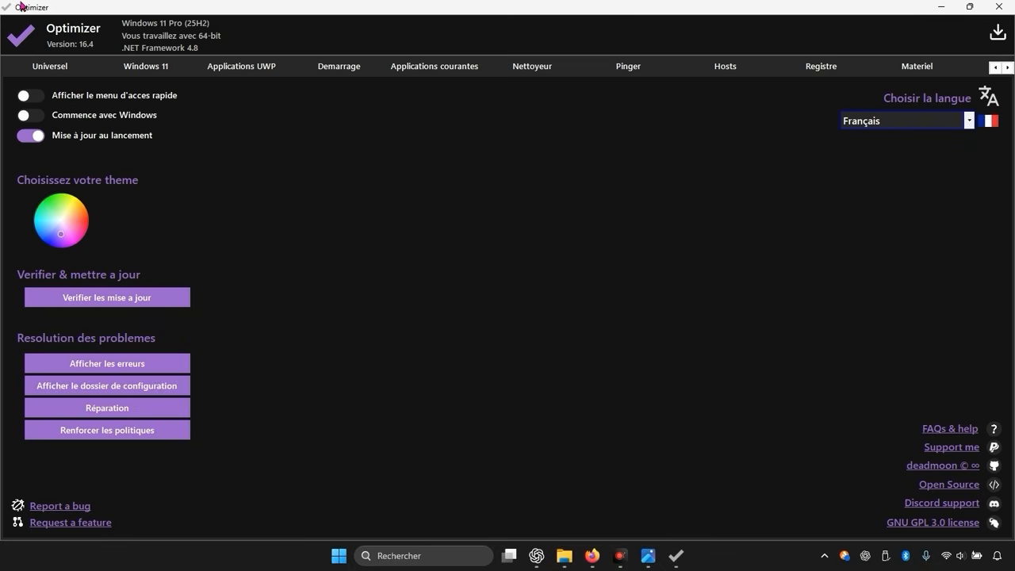
{"action": "left_click", "coordinate": [61, 69]}
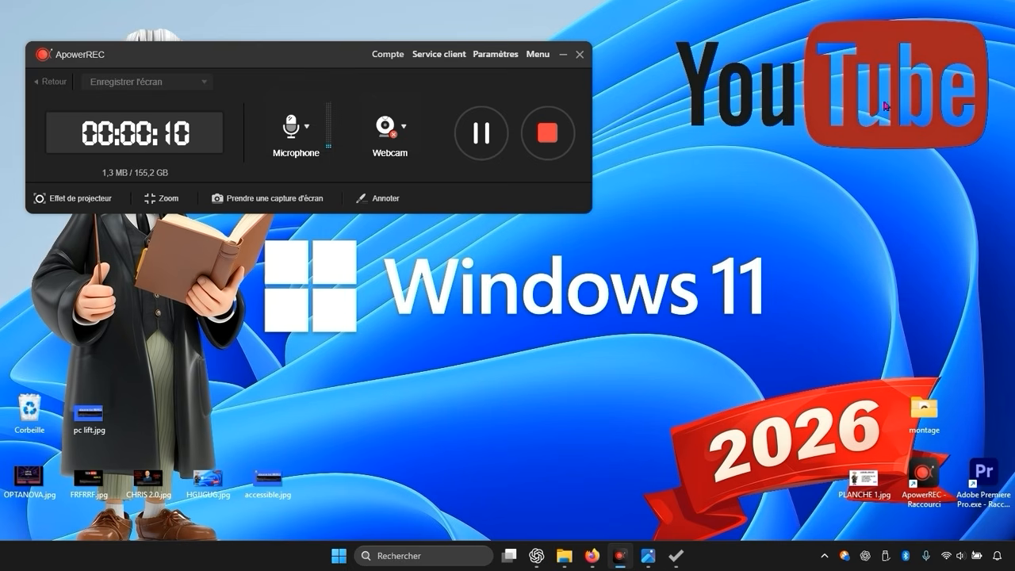
Step: Minimize Optimizer, search Windows for "cre", open Créer un point de restauration, and move the recorder window off the dialog
{"action": "left_click", "coordinate": [939, 6]}
{"action": "left_click", "coordinate": [438, 563]}
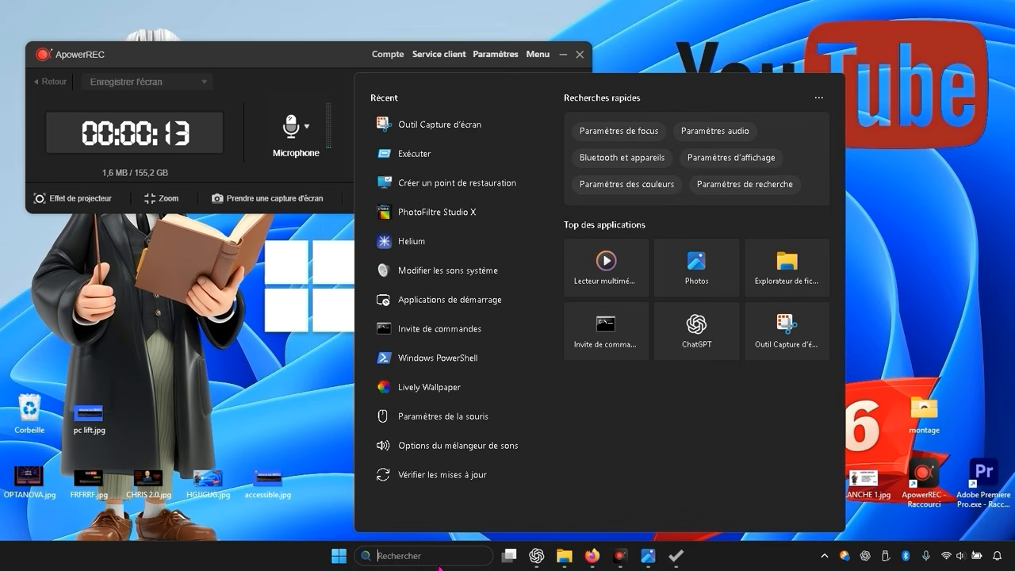
{"action": "type", "text": "cre"}
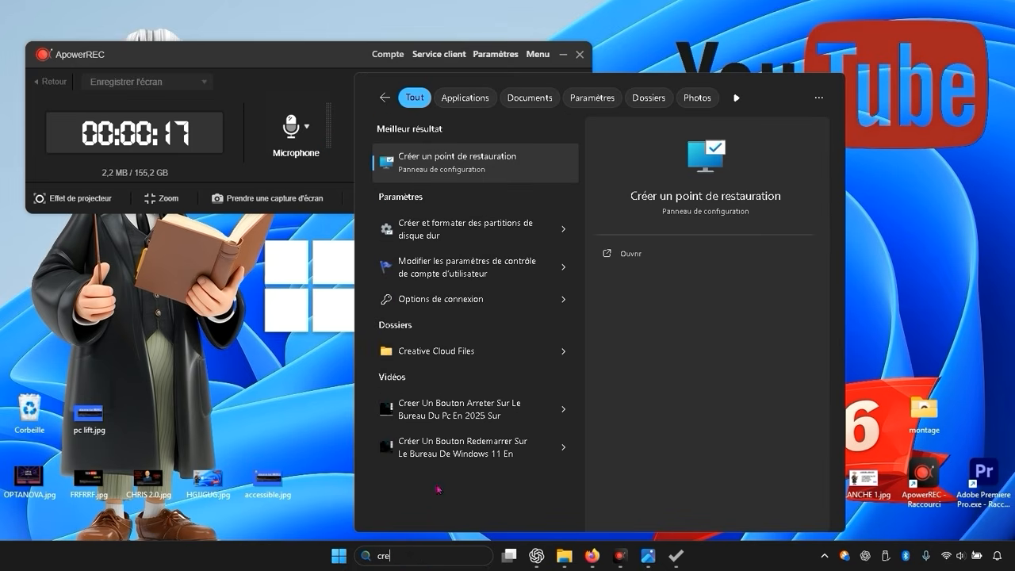
{"action": "left_click", "coordinate": [491, 171]}
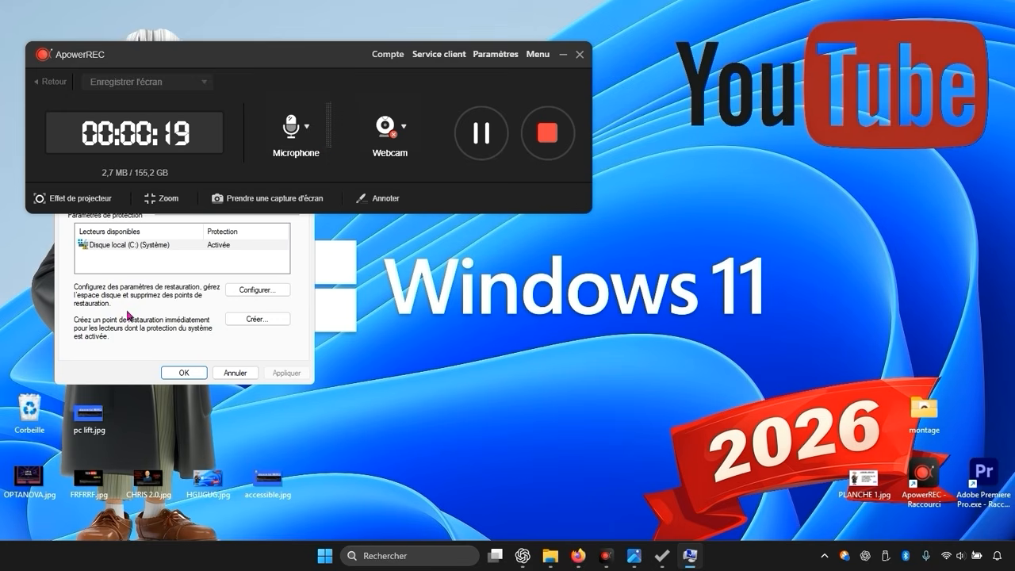
{"action": "left_click_drag", "start_coordinate": [253, 59], "coordinate": [659, 30]}
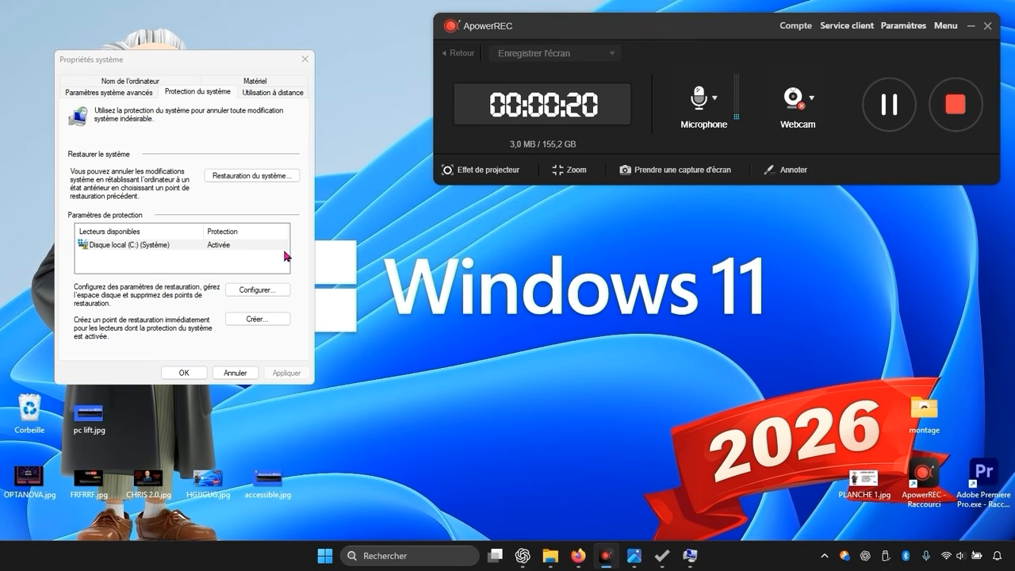
{"action": "left_click", "coordinate": [257, 319]}
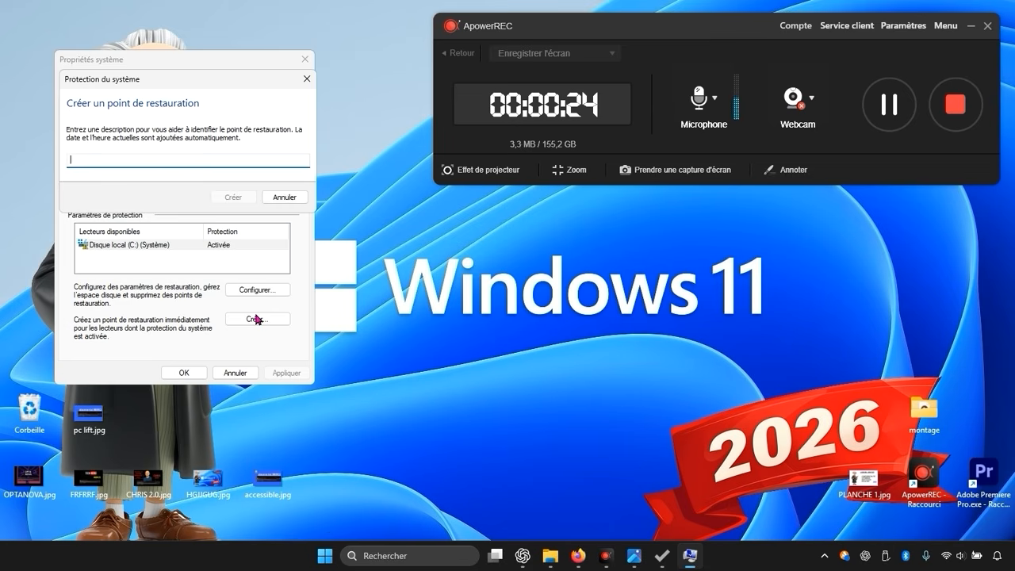
{"action": "left_click", "coordinate": [307, 79]}
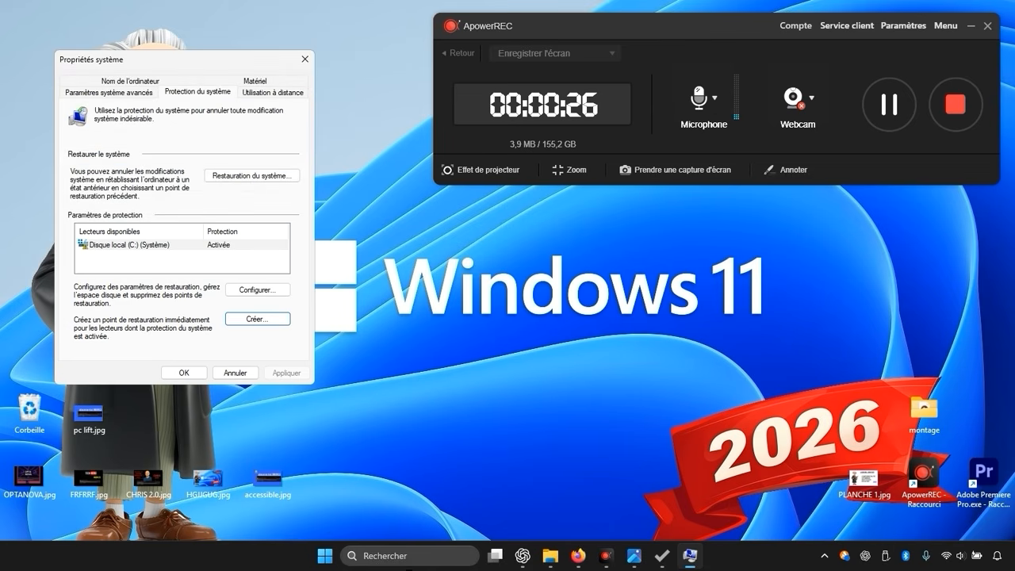
{"action": "key", "text": "Return"}
{"action": "type", "text": "reer"}
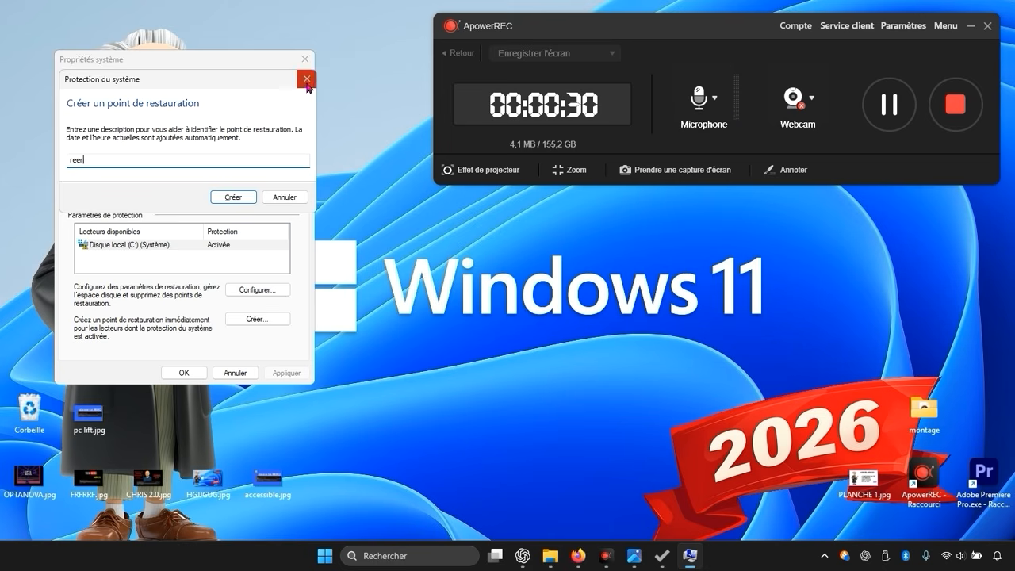
{"action": "left_click", "coordinate": [306, 78]}
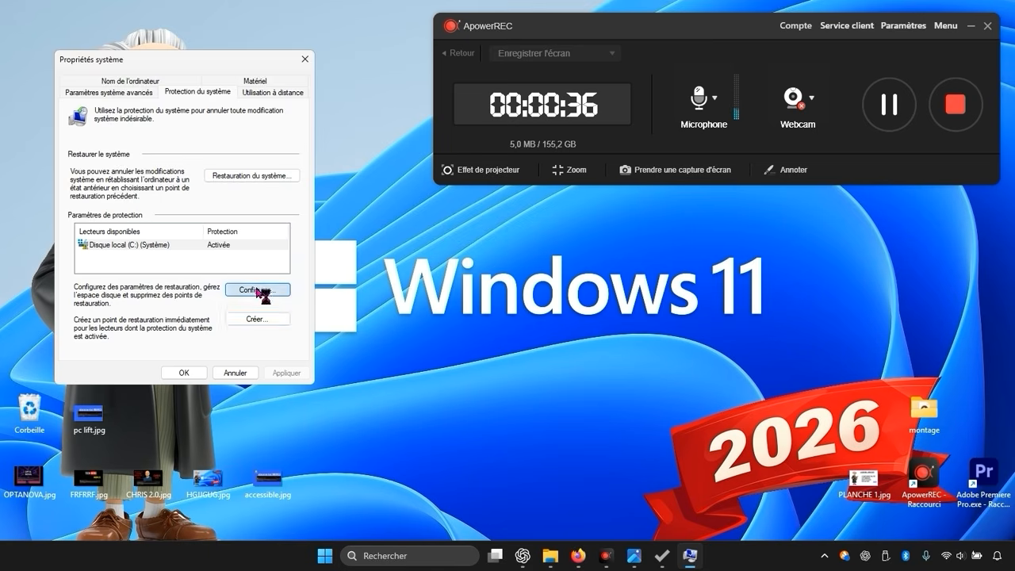
Step: Review and accept the system protection settings of drive C:, and create a restore point described as "optimizer"
{"action": "left_click", "coordinate": [259, 290]}
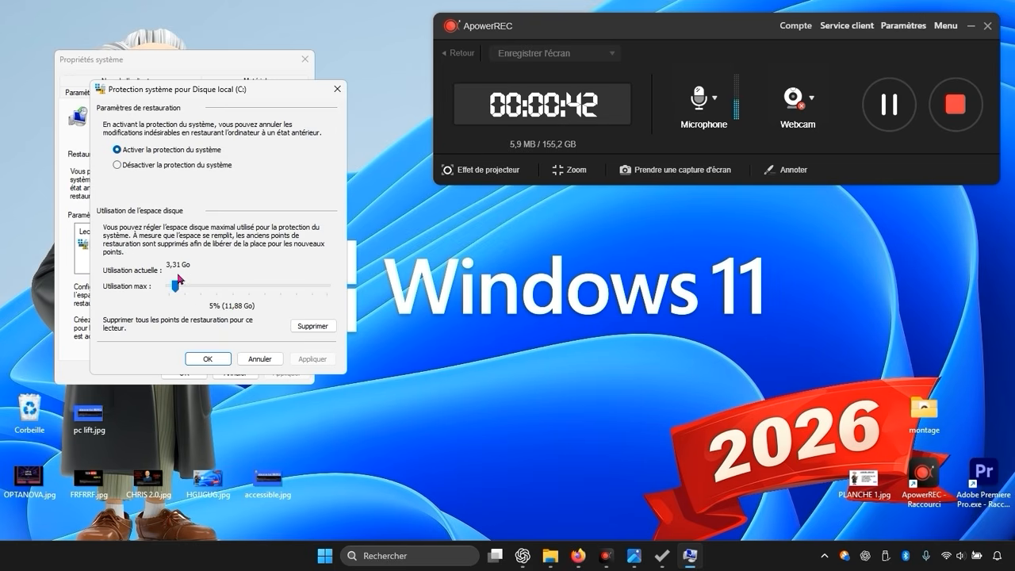
{"action": "left_click", "coordinate": [198, 359]}
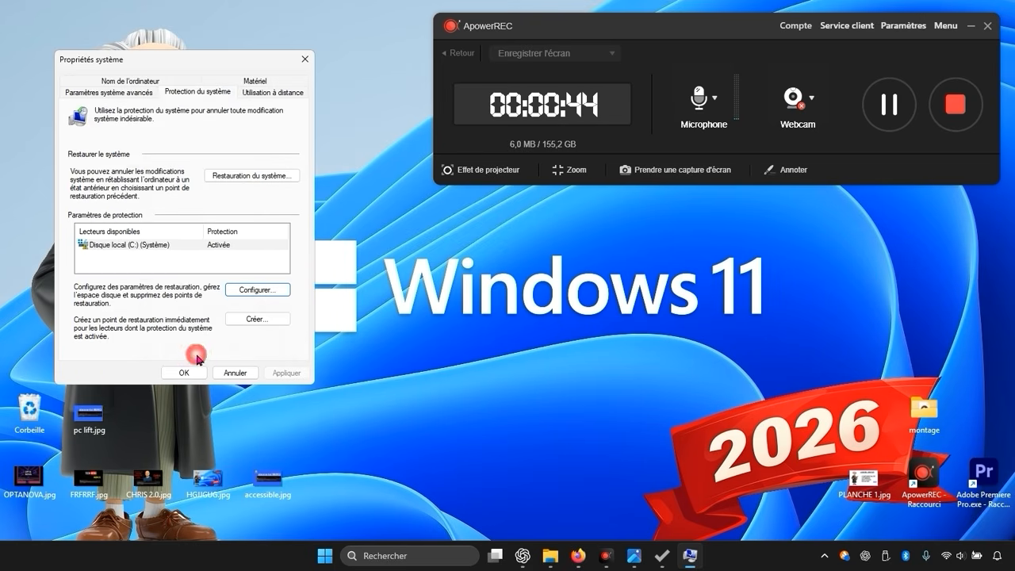
{"action": "left_click", "coordinate": [236, 320]}
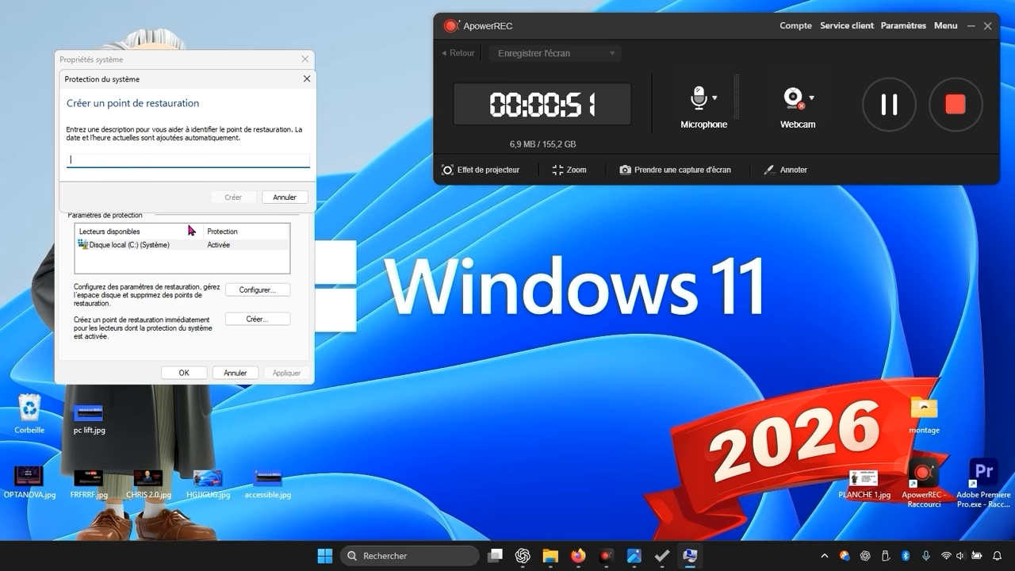
{"action": "type", "text": "opt"}
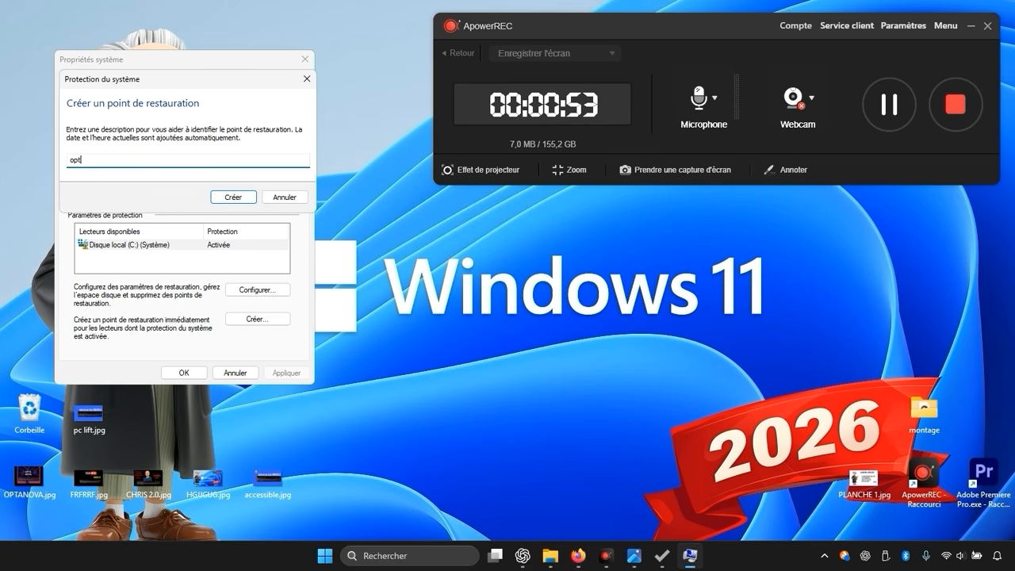
{"action": "type", "text": "imizer"}
{"action": "left_click", "coordinate": [231, 197]}
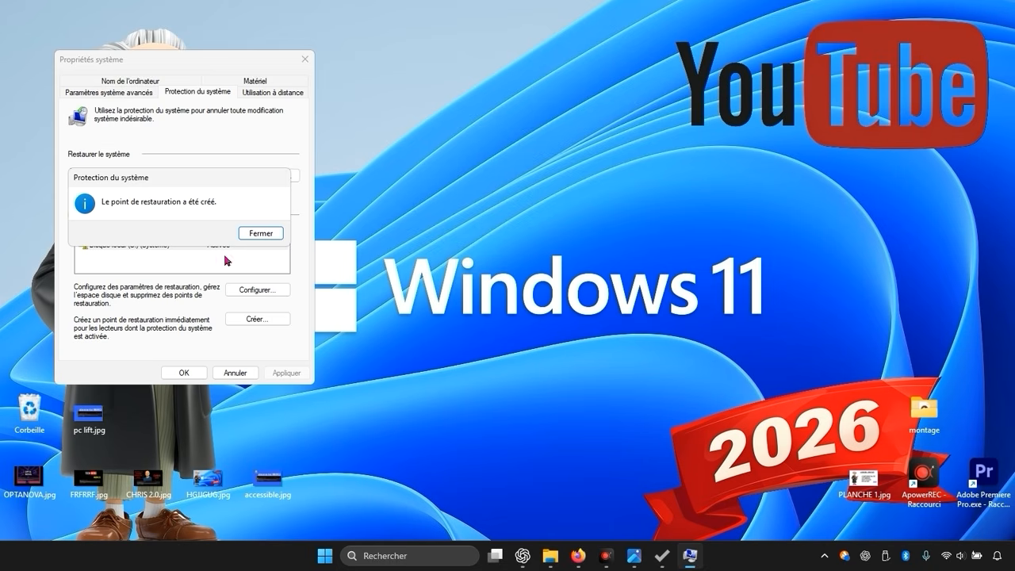
{"action": "left_click", "coordinate": [259, 235]}
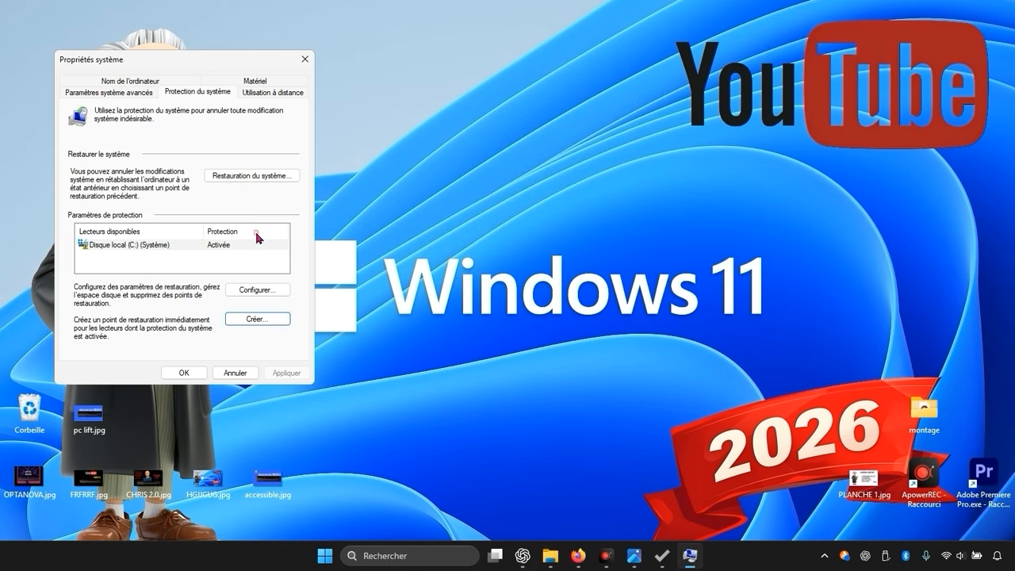
{"action": "left_click", "coordinate": [206, 373]}
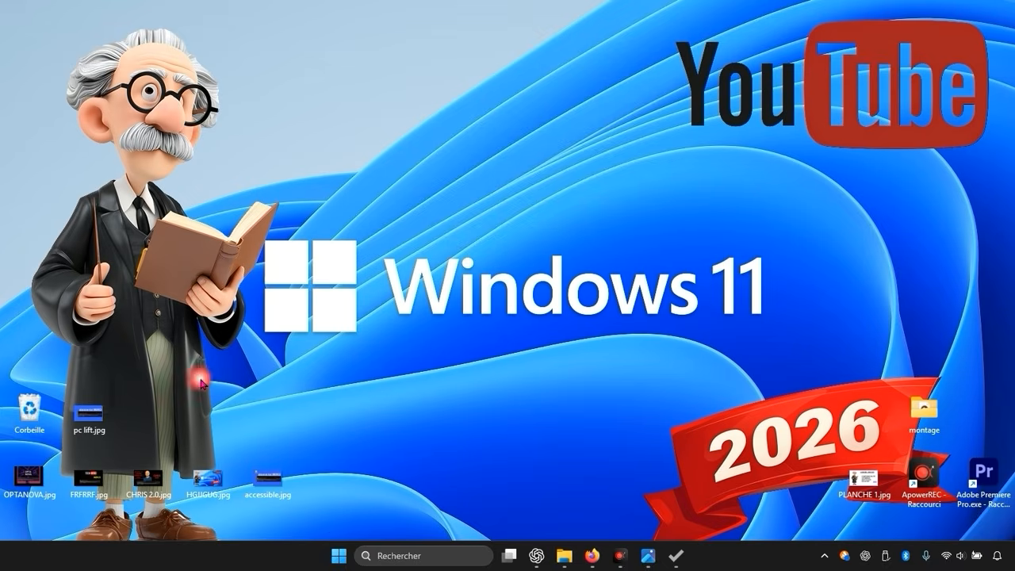
Step: Switch back to Optimizer and enable the performance tweaks in the Système section
{"action": "left_click", "coordinate": [674, 555]}
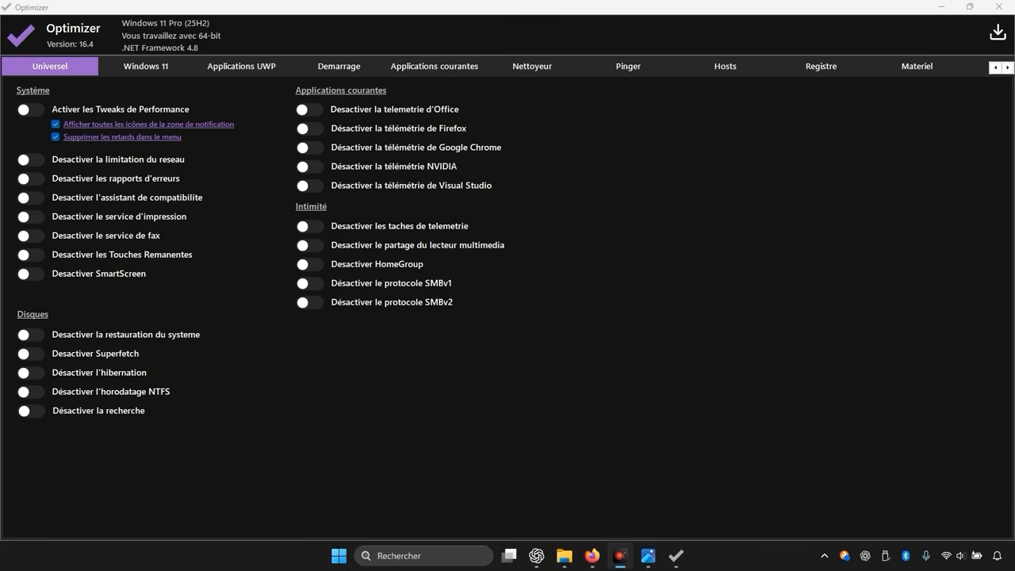
{"action": "left_click", "coordinate": [28, 109]}
{"action": "left_click", "coordinate": [29, 109]}
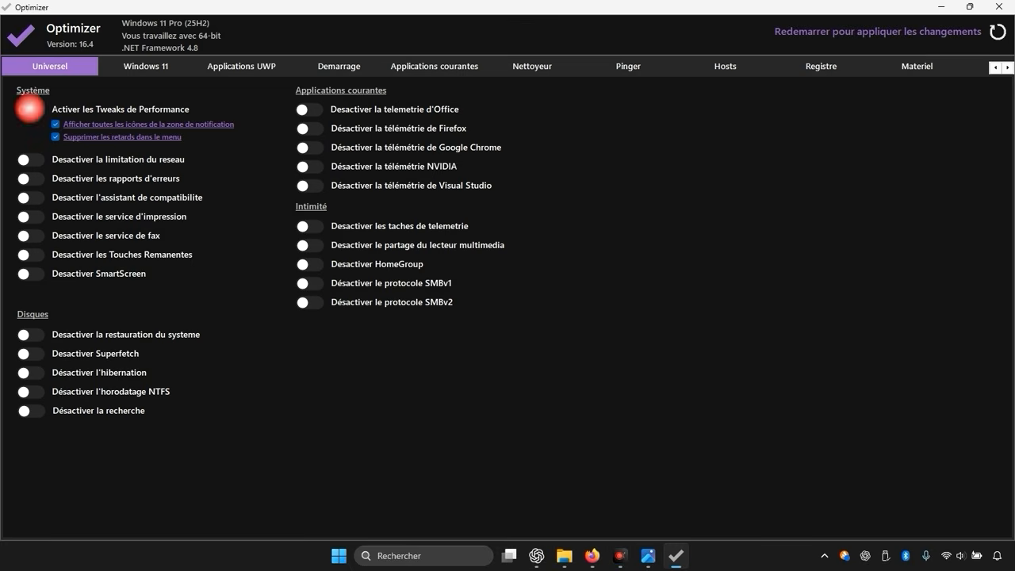
{"action": "left_click", "coordinate": [29, 108]}
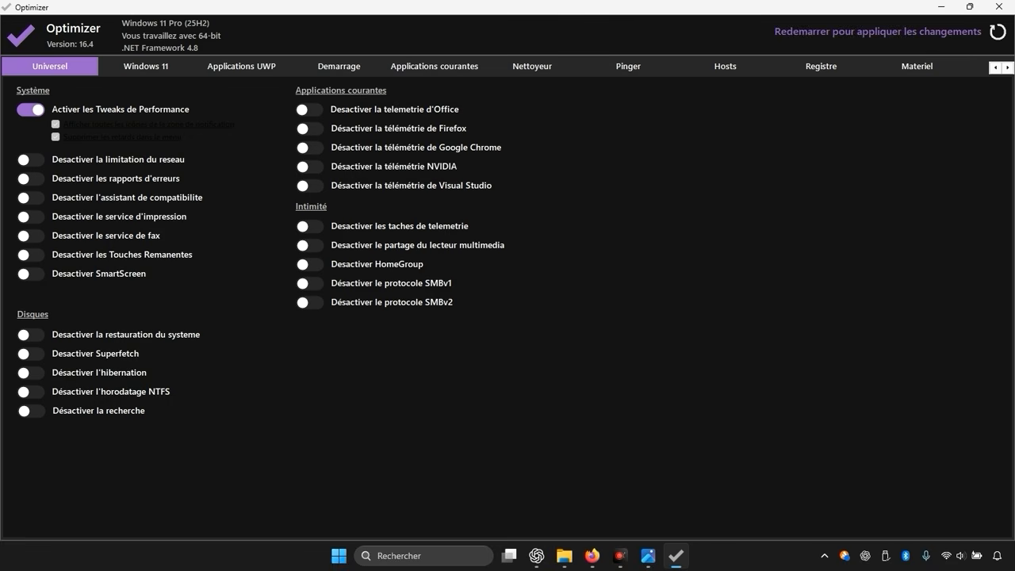
Step: Disable network throttling, error reporting, the compatibility assistant, the fax service, Sticky Keys and Superfetch
{"action": "left_click", "coordinate": [31, 159]}
{"action": "left_click", "coordinate": [30, 178]}
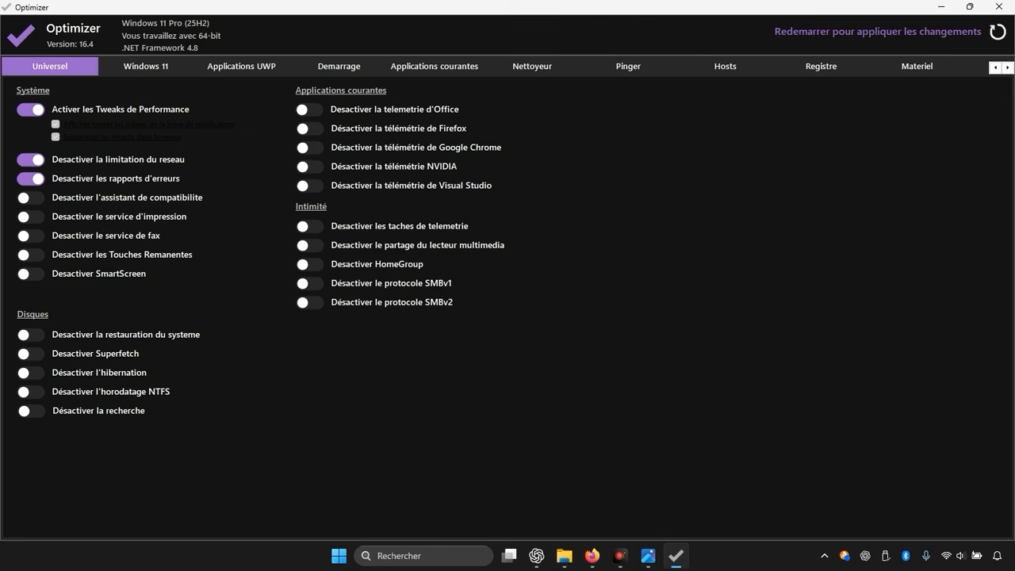
{"action": "left_click", "coordinate": [36, 196]}
{"action": "left_click", "coordinate": [36, 236]}
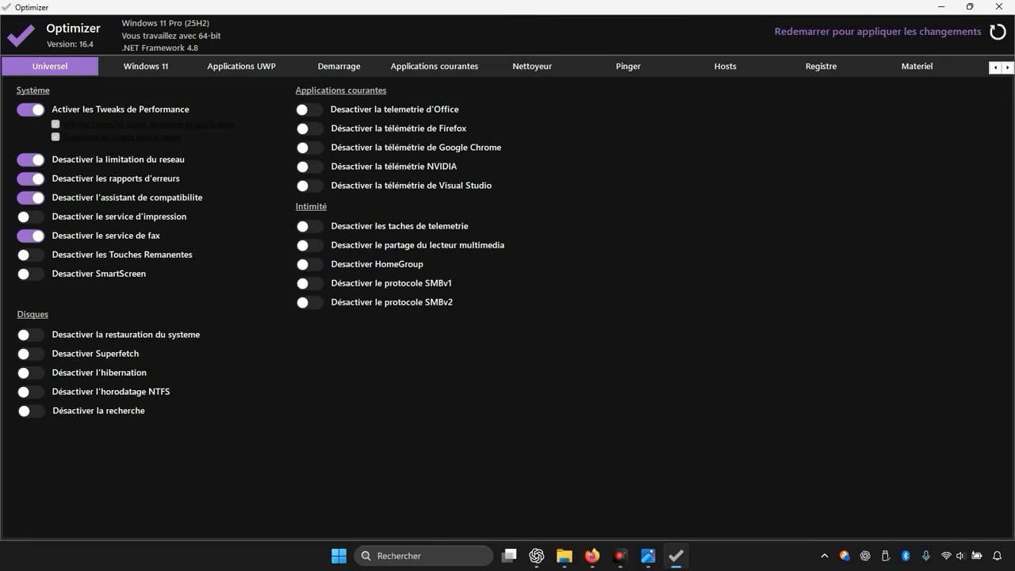
{"action": "left_click", "coordinate": [32, 254]}
{"action": "left_click", "coordinate": [95, 354]}
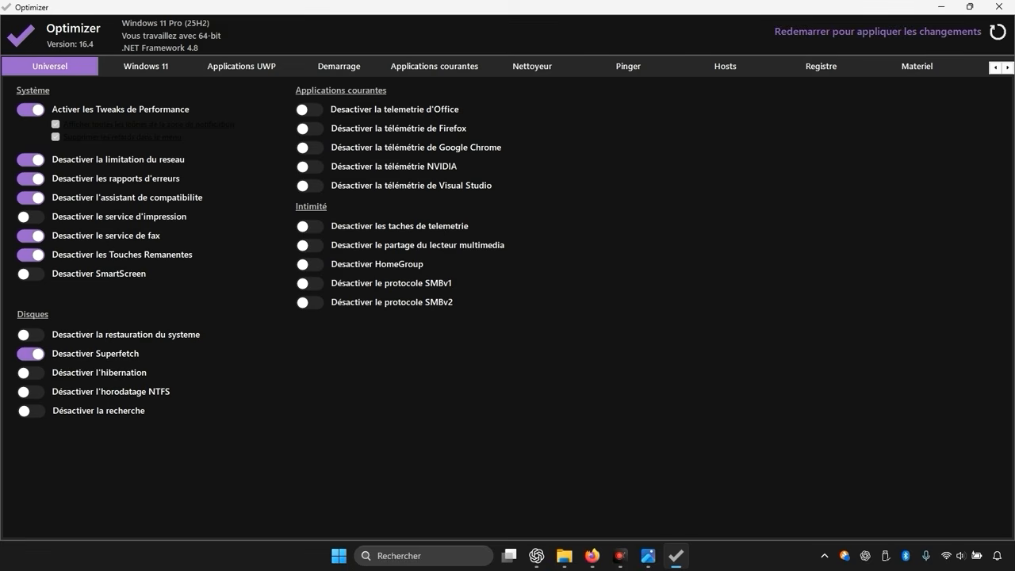
Step: Disable telemetry for Office, Firefox, Google Chrome, NVIDIA and Visual Studio
{"action": "left_click", "coordinate": [309, 110]}
{"action": "left_click", "coordinate": [310, 128]}
{"action": "left_click", "coordinate": [311, 148]}
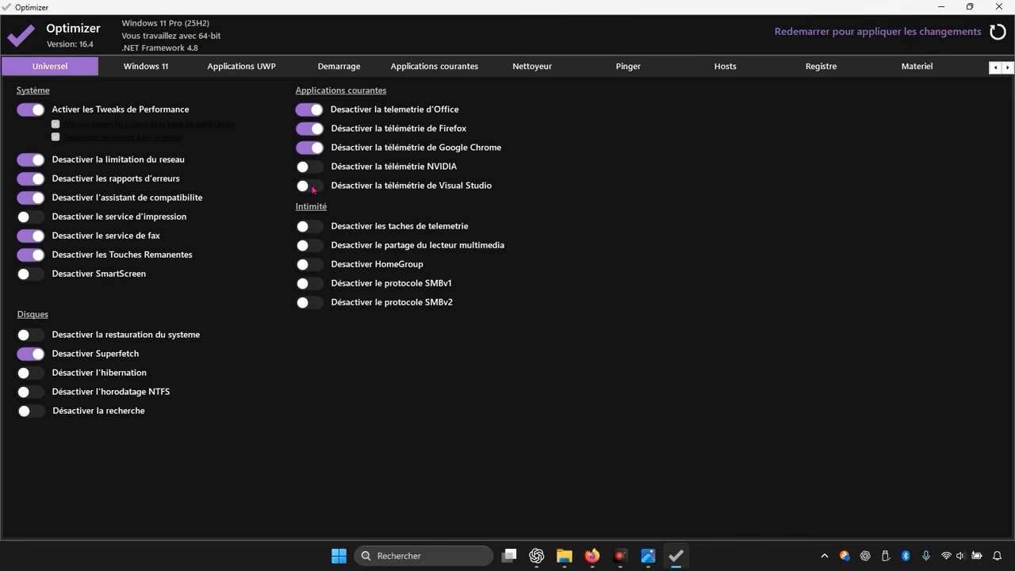
{"action": "left_click", "coordinate": [313, 188]}
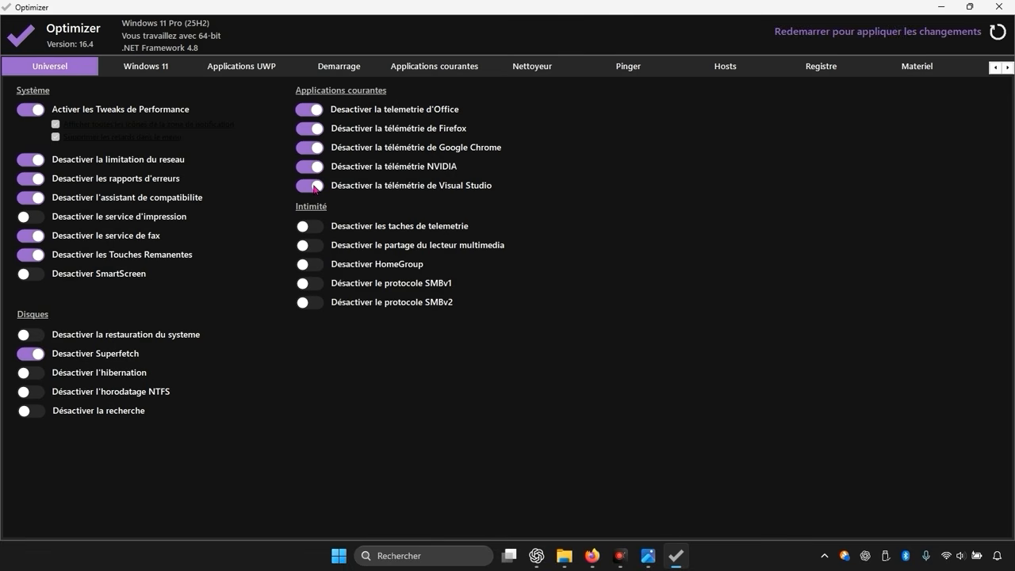
Step: Disable the telemetry tasks, HomeGroup and the SMBv1 protocol in the Intimité section
{"action": "left_click", "coordinate": [314, 237]}
{"action": "left_click", "coordinate": [314, 233]}
{"action": "left_click", "coordinate": [321, 233]}
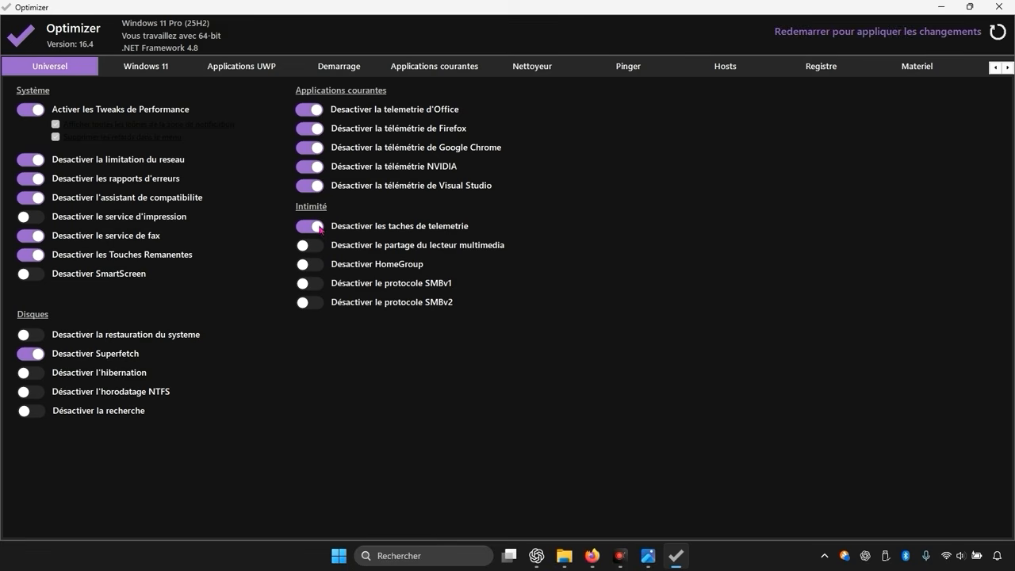
{"action": "left_click", "coordinate": [315, 268]}
{"action": "left_click", "coordinate": [316, 287]}
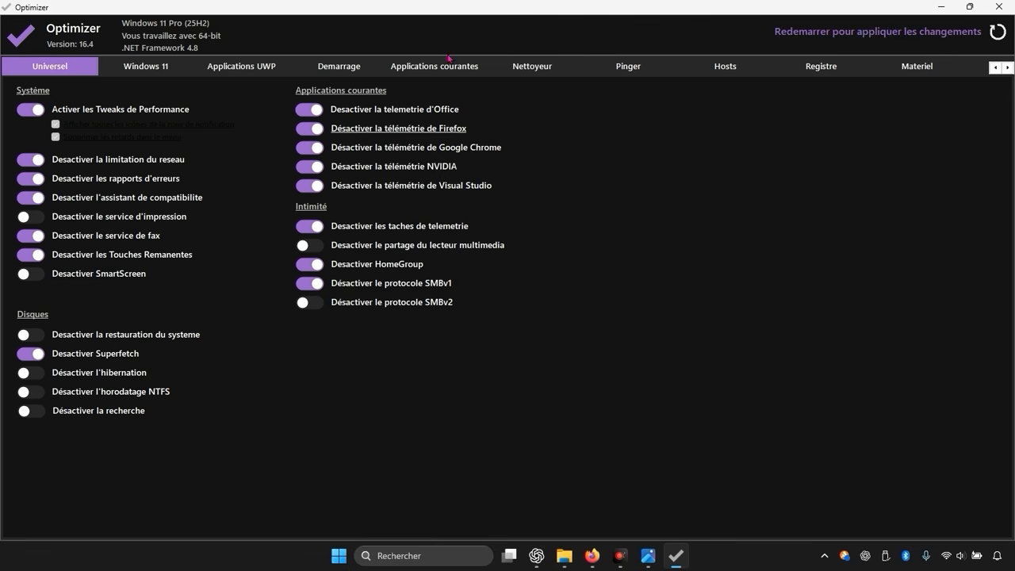
Step: Mark Windows temporary files, error reports and the recycle bin for cleaning in the Nettoyeur section
{"action": "left_click", "coordinate": [531, 67]}
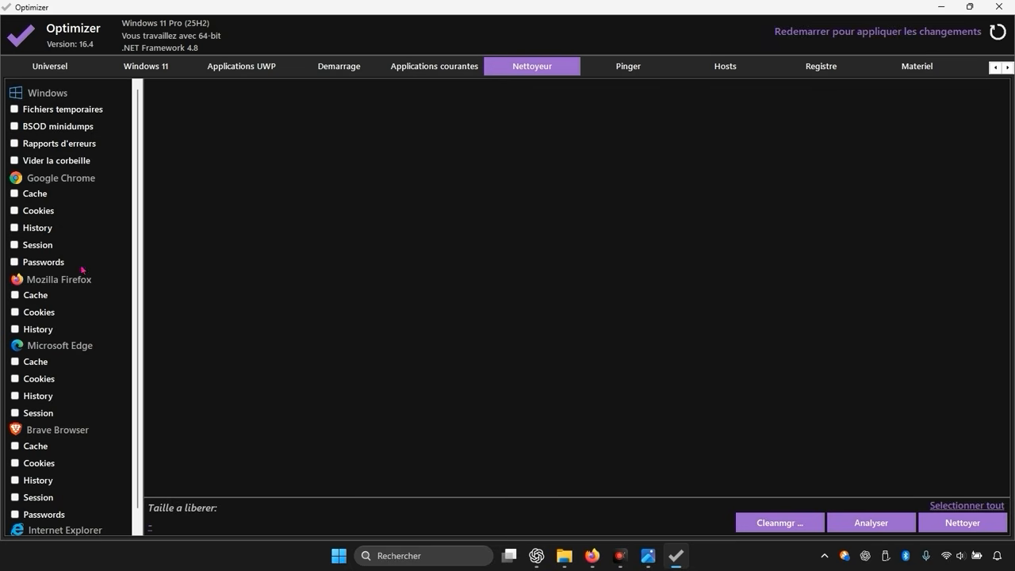
{"action": "left_click", "coordinate": [12, 113]}
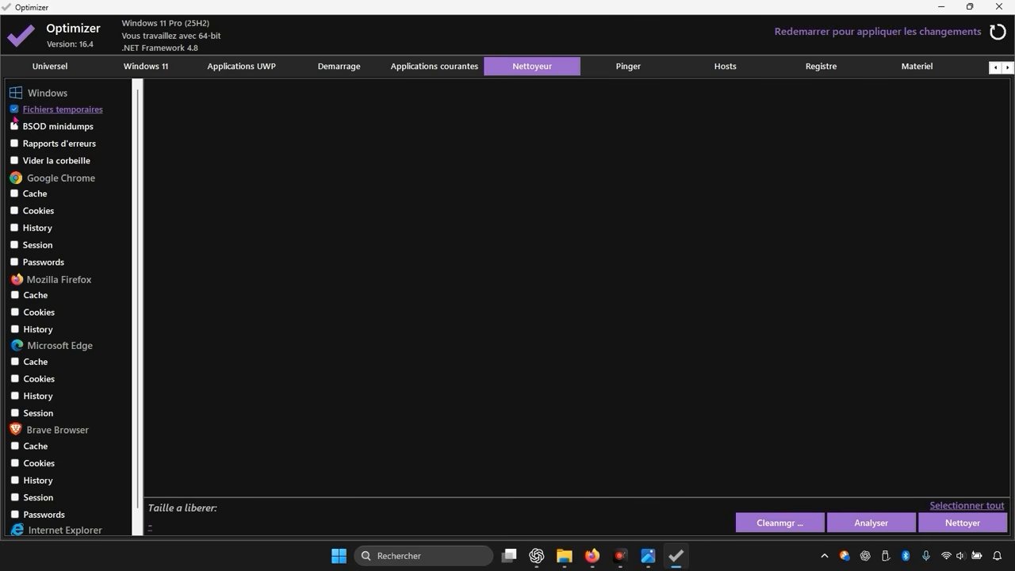
{"action": "left_click", "coordinate": [15, 144]}
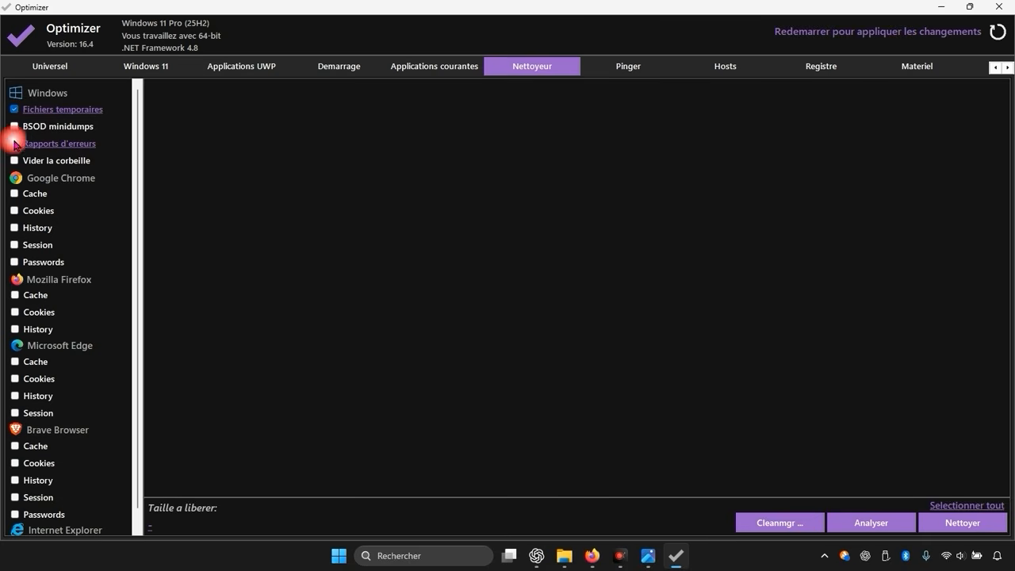
{"action": "left_click", "coordinate": [14, 159]}
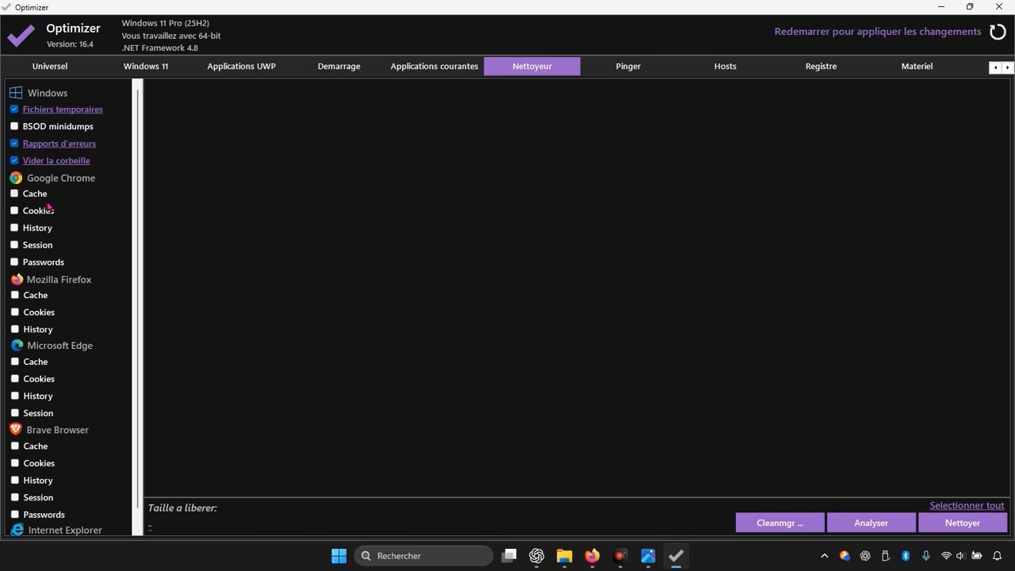
Step: Mark the Google Chrome cache, history and session for cleaning
{"action": "scroll", "coordinate": [54, 277], "scroll_direction": "down", "scroll_amount": 1}
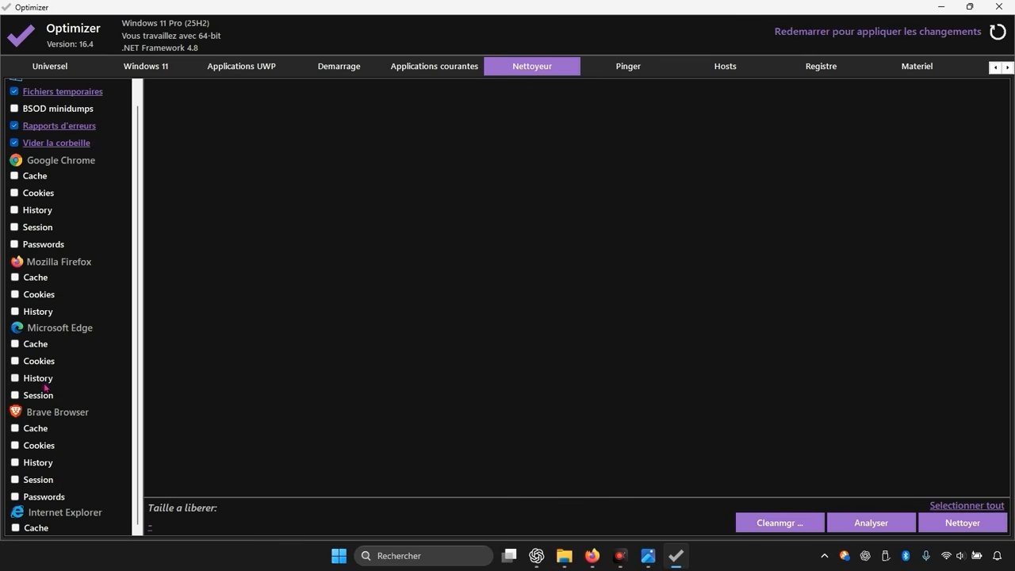
{"action": "scroll", "coordinate": [67, 449], "scroll_direction": "up", "scroll_amount": 1}
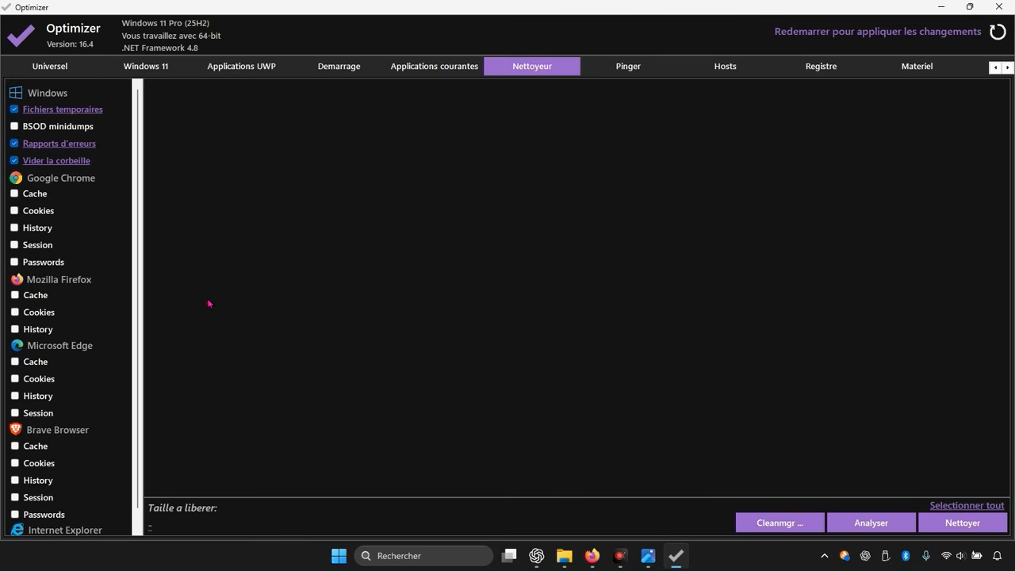
{"action": "left_click", "coordinate": [40, 194]}
{"action": "left_click", "coordinate": [23, 228]}
{"action": "left_click", "coordinate": [26, 246]}
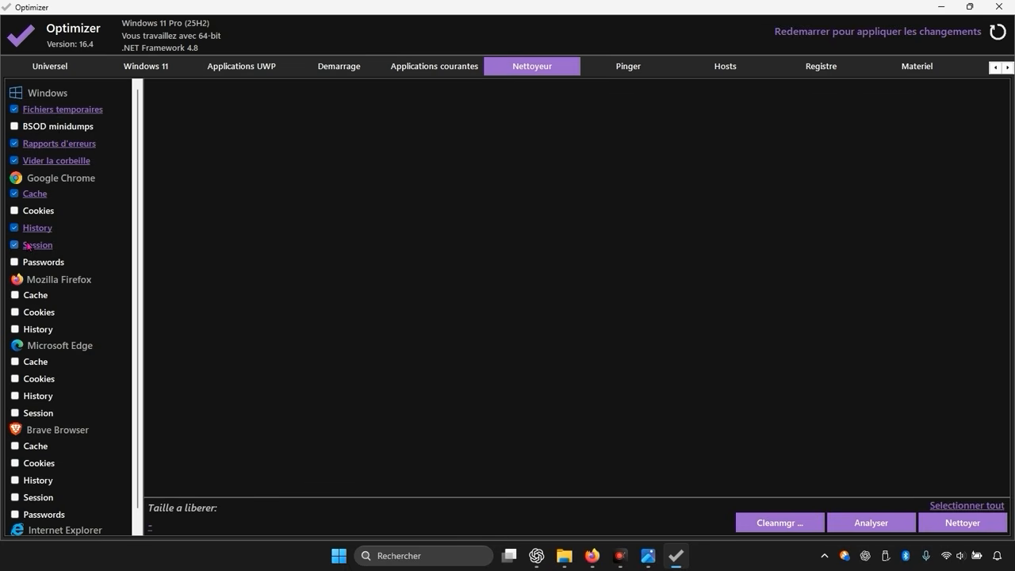
Step: In the Windows 11 Système settings, disable My People, enable Long Paths, remove Cast to Device and restore the classic photo viewer
{"action": "left_click", "coordinate": [145, 66]}
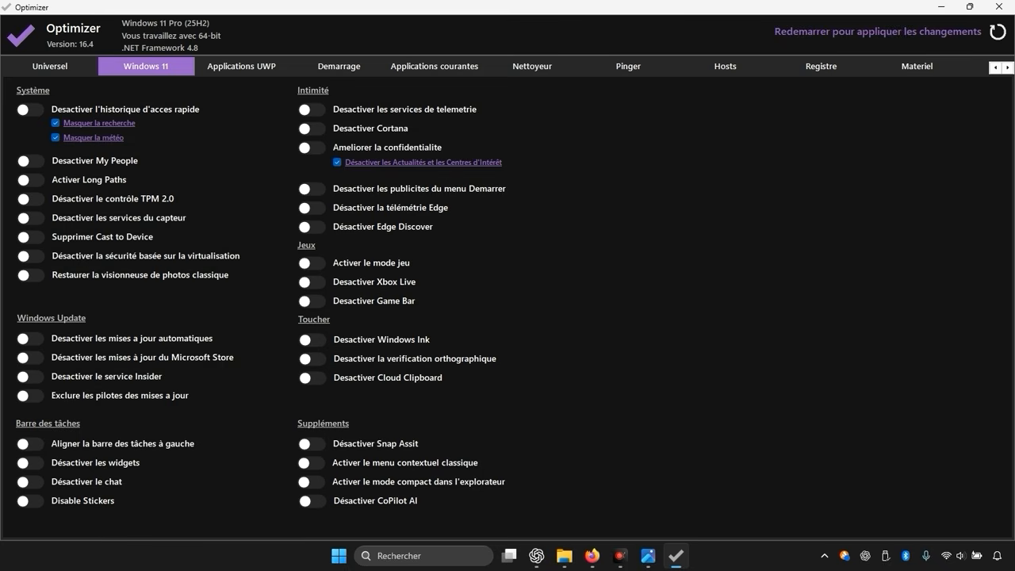
{"action": "left_click", "coordinate": [612, 546]}
{"action": "left_click", "coordinate": [615, 549]}
{"action": "left_click", "coordinate": [30, 160]}
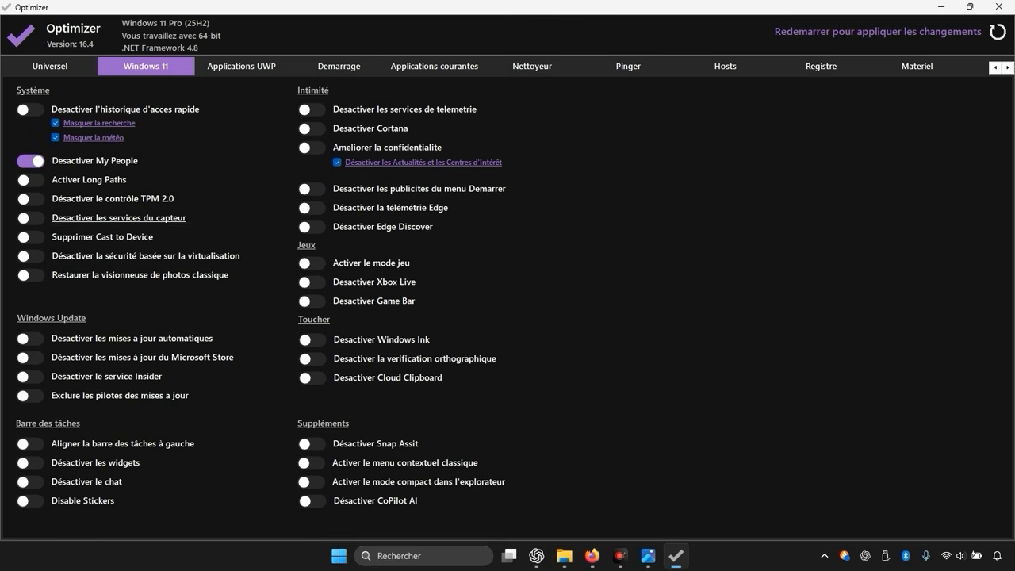
{"action": "left_click", "coordinate": [29, 179]}
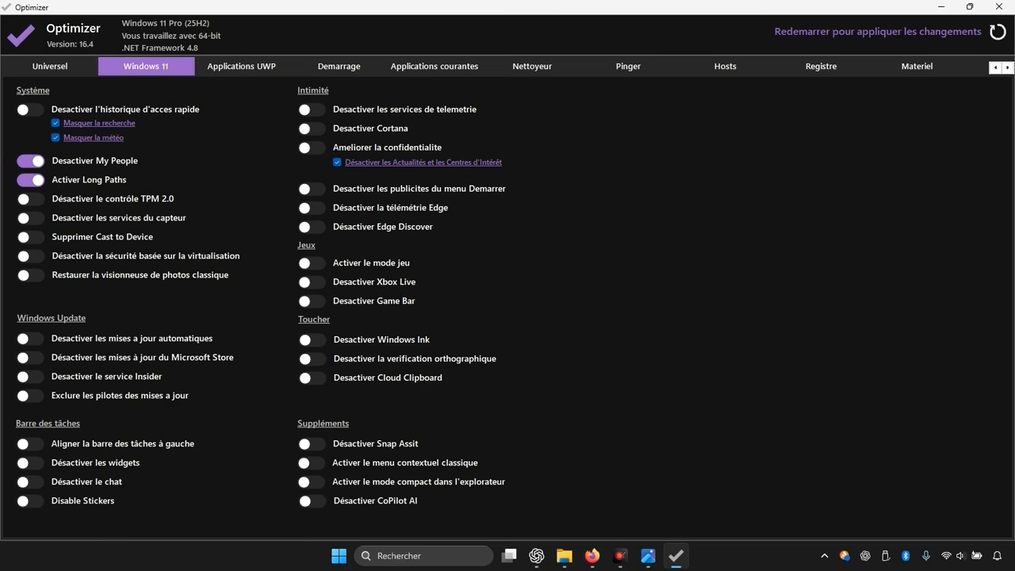
{"action": "left_click", "coordinate": [38, 237]}
{"action": "left_click", "coordinate": [33, 275]}
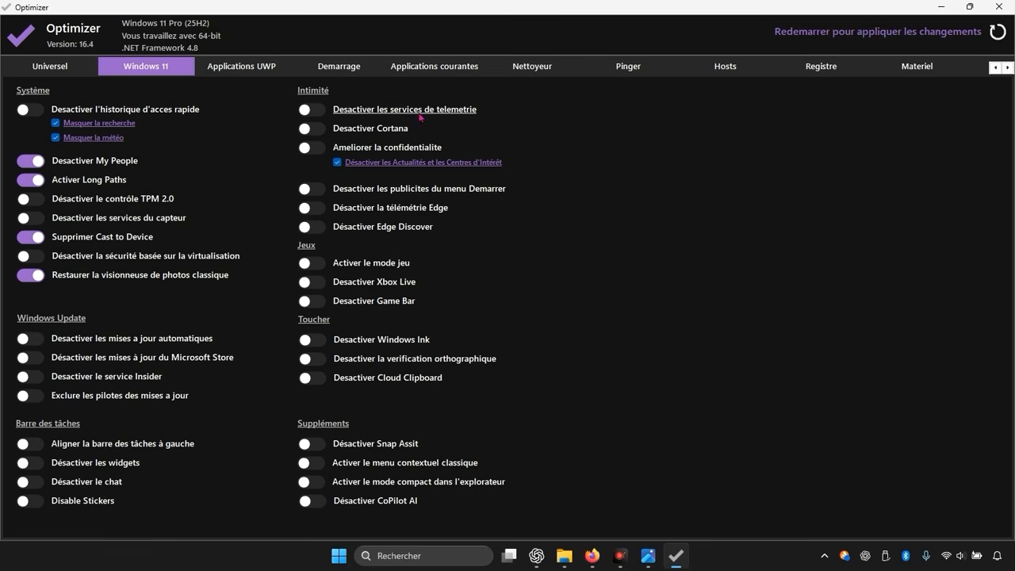
Step: Disable telemetry services, Cortana, Start menu ads, Edge telemetry and Edge Discover, and enable the privacy enhancement under Intimité
{"action": "left_click", "coordinate": [321, 111]}
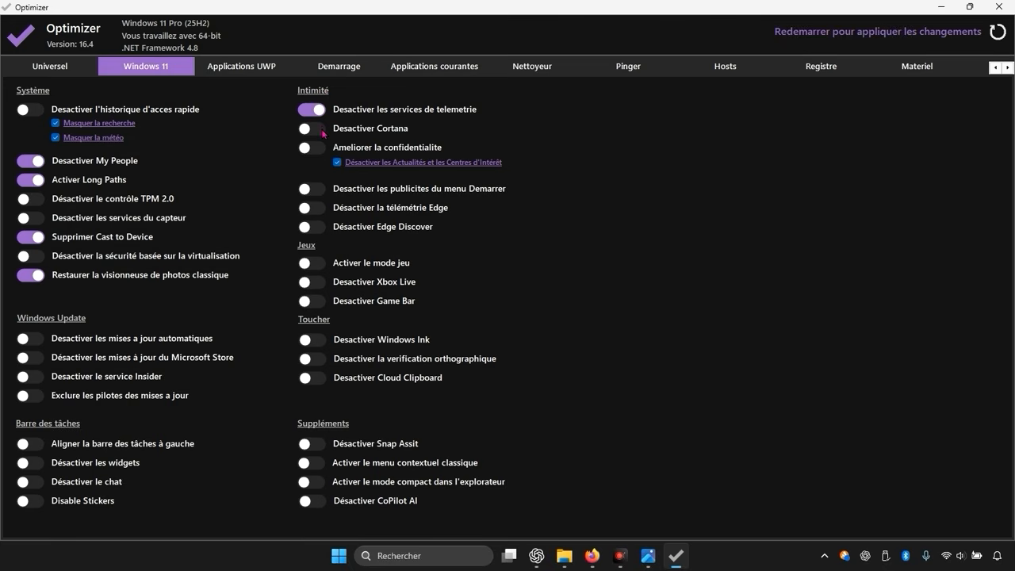
{"action": "left_click", "coordinate": [322, 131]}
{"action": "left_click", "coordinate": [317, 149]}
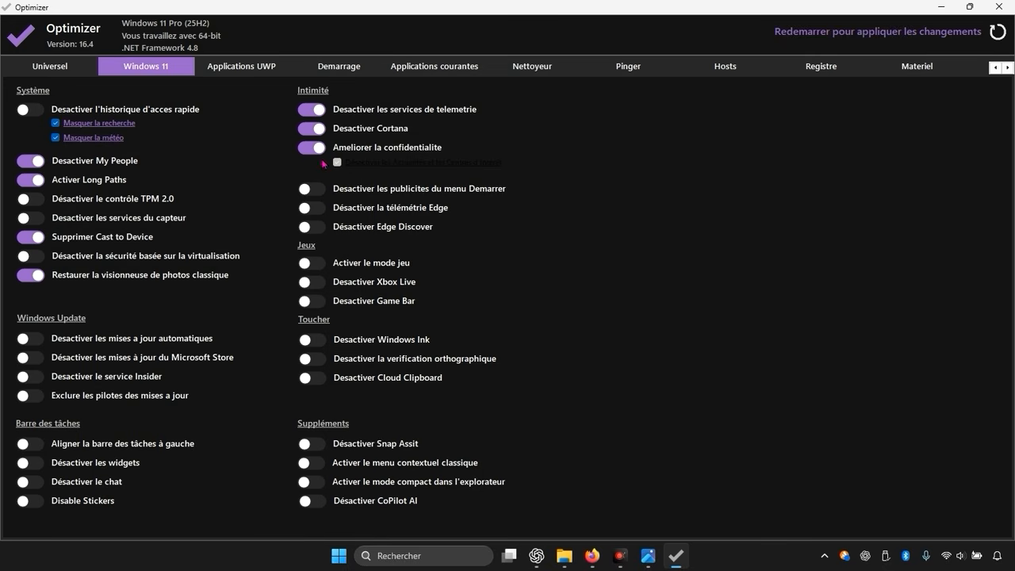
{"action": "left_click", "coordinate": [320, 192]}
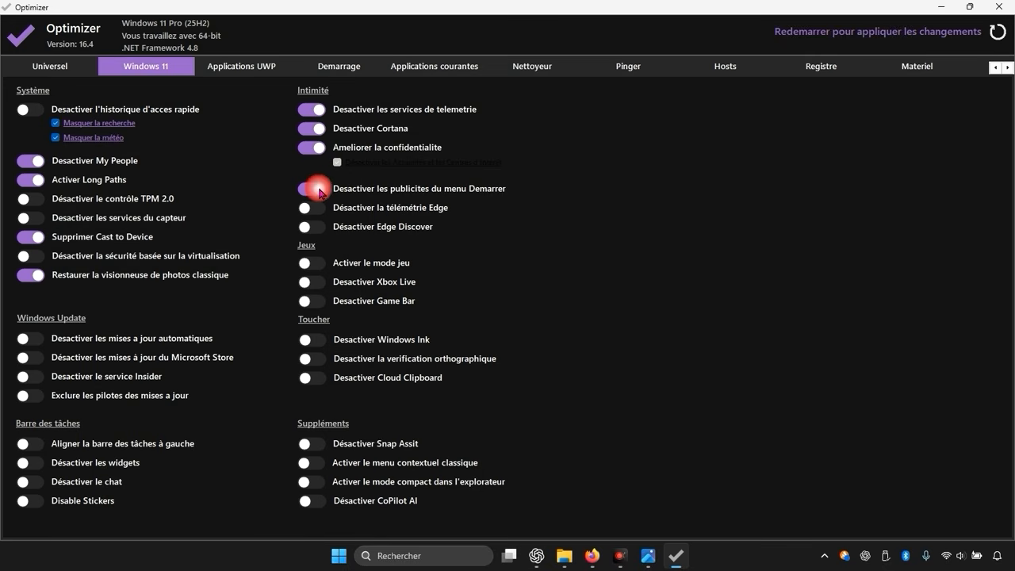
{"action": "left_click", "coordinate": [319, 209]}
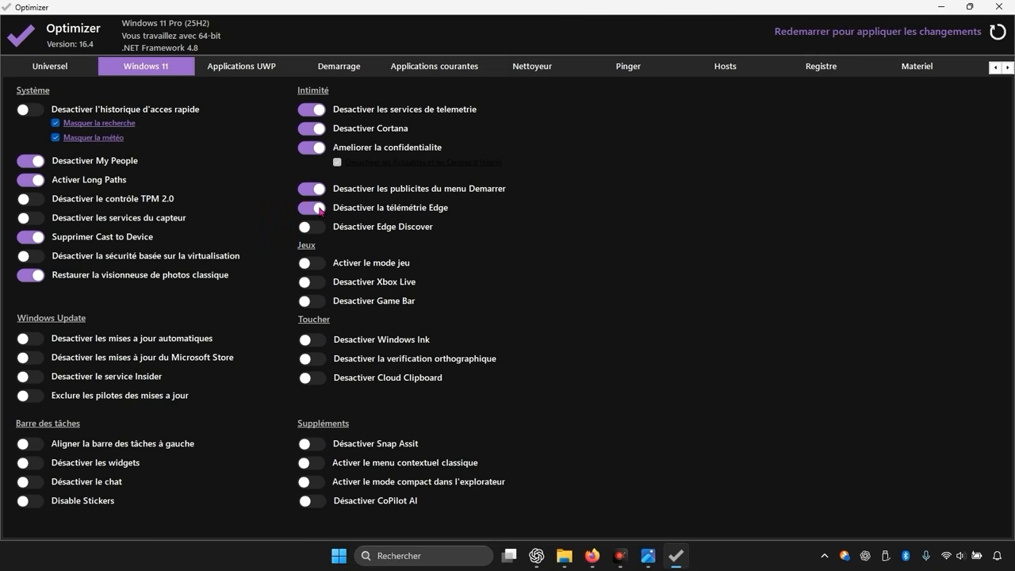
{"action": "left_click", "coordinate": [317, 228]}
Step: Enable game mode and disable Xbox Live and Game Bar in the Jeux settings
{"action": "left_click", "coordinate": [316, 265]}
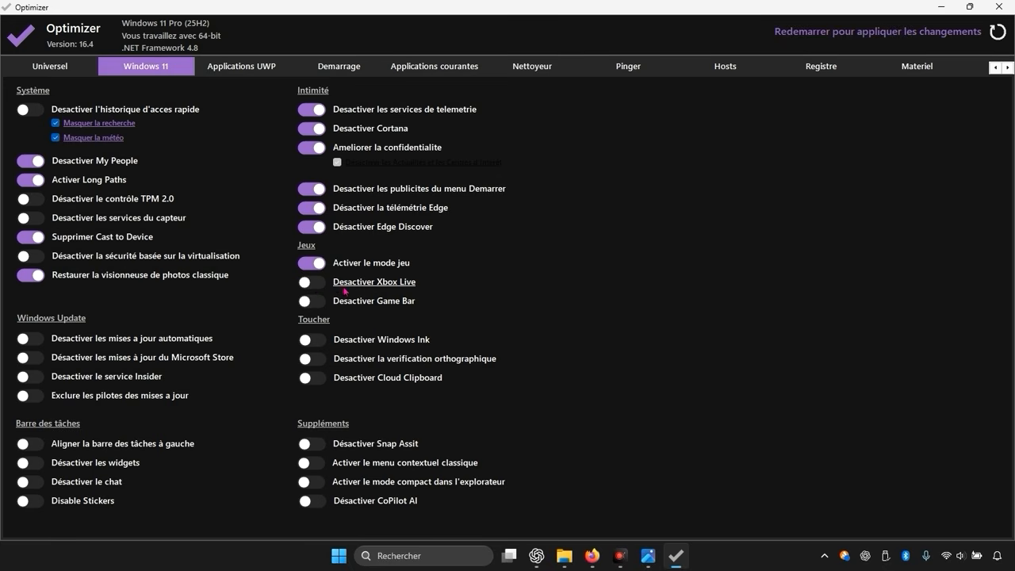
{"action": "left_click", "coordinate": [324, 286]}
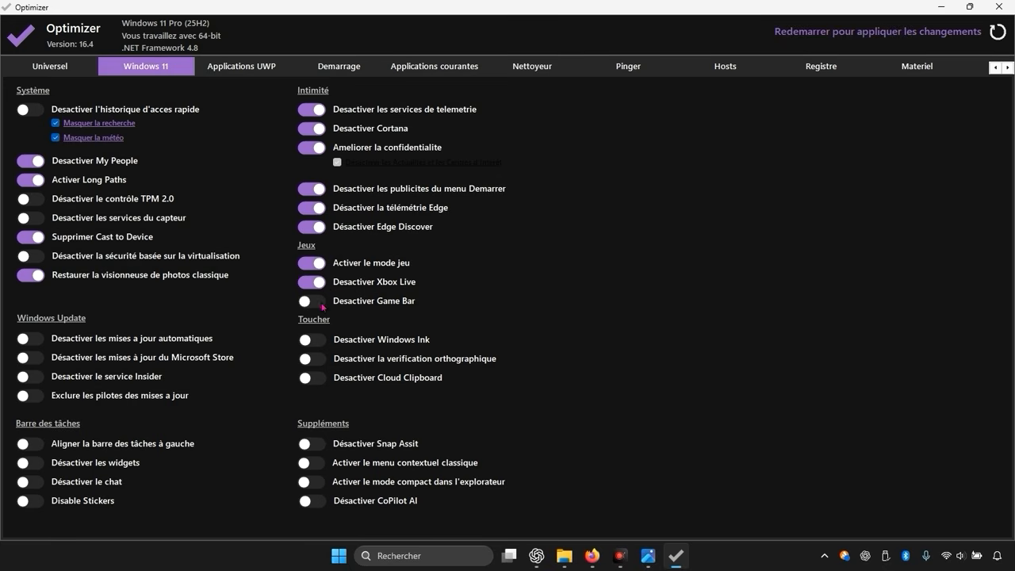
{"action": "left_click", "coordinate": [315, 302]}
Step: Disable the taskbar widgets, chat and Stickers, continuing past the application error
{"action": "left_click", "coordinate": [42, 465]}
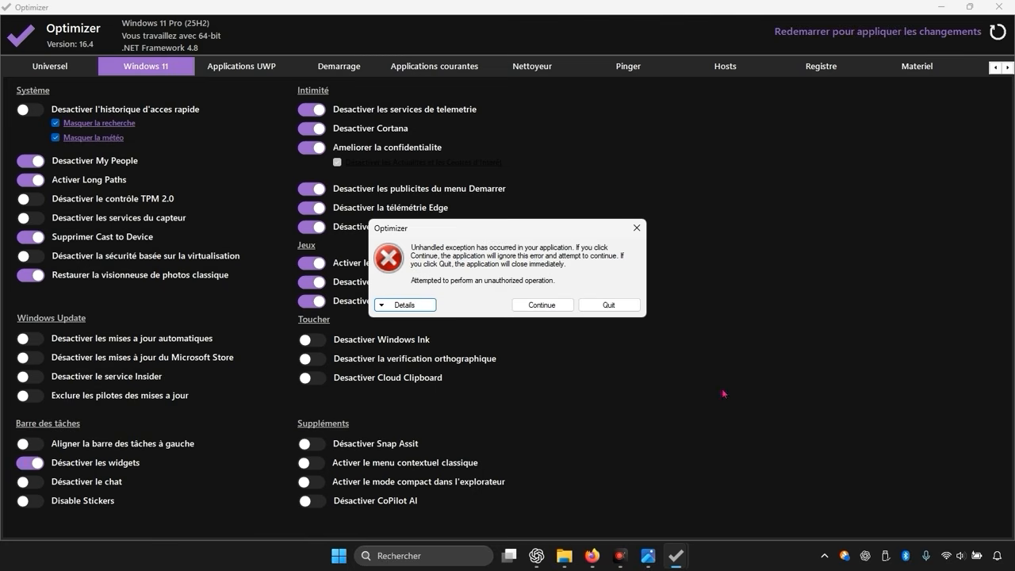
{"action": "left_click", "coordinate": [564, 308]}
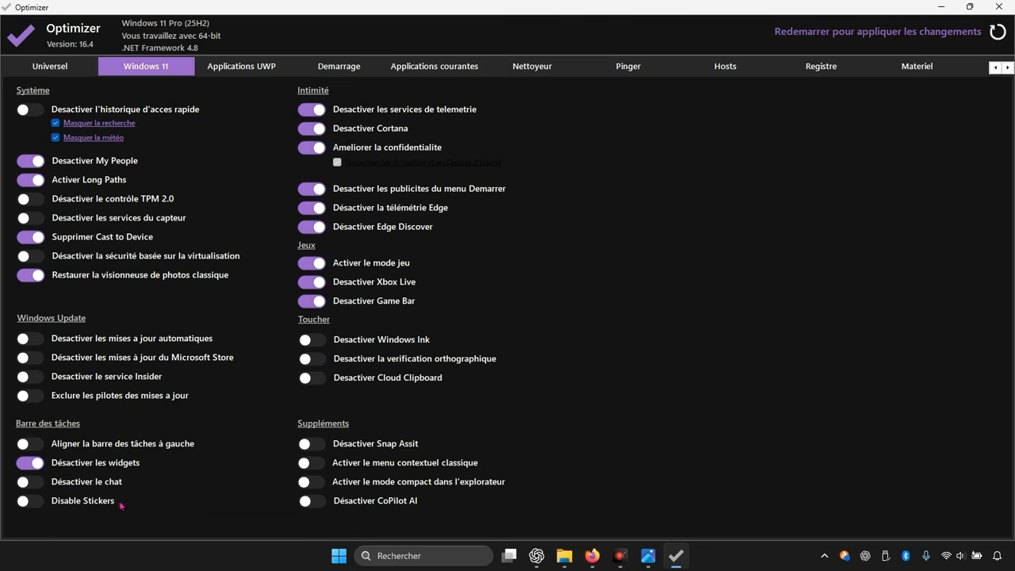
{"action": "left_click", "coordinate": [39, 484]}
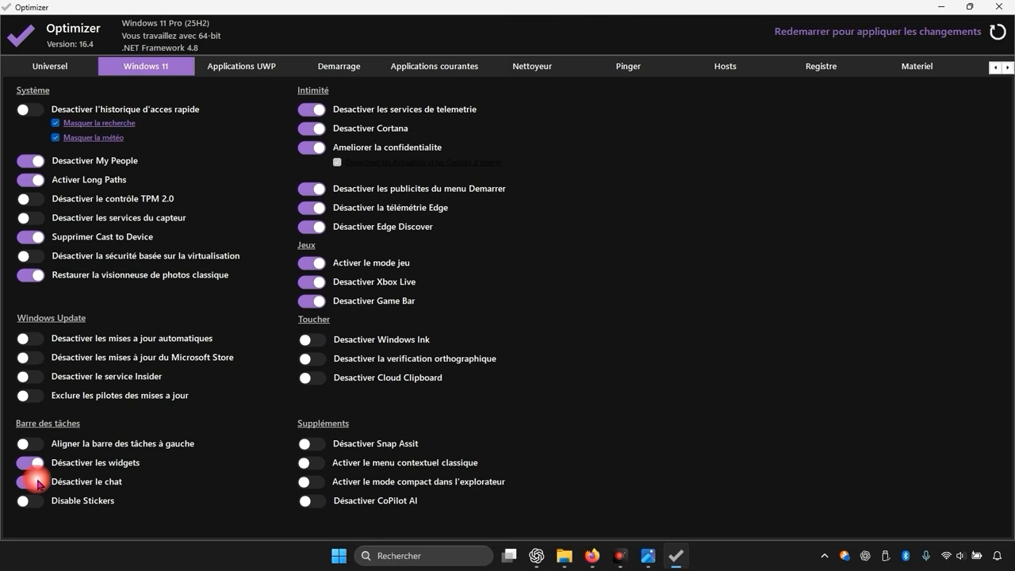
{"action": "left_click", "coordinate": [40, 504]}
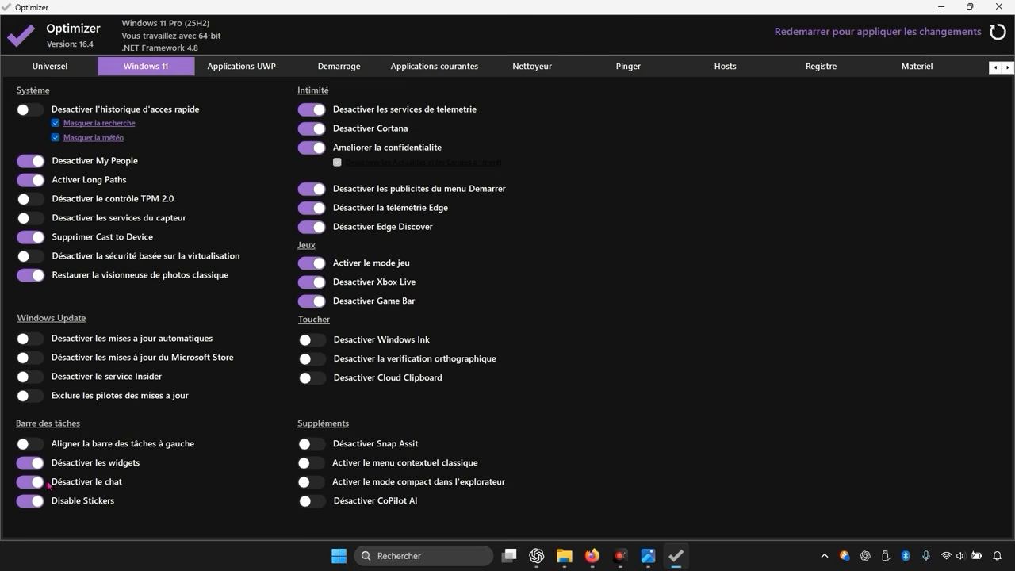
Step: Enable the classic context menu and the Explorer compact mode, and disable CoPilot AI under Suppléments
{"action": "left_click", "coordinate": [315, 466]}
{"action": "left_click", "coordinate": [319, 485]}
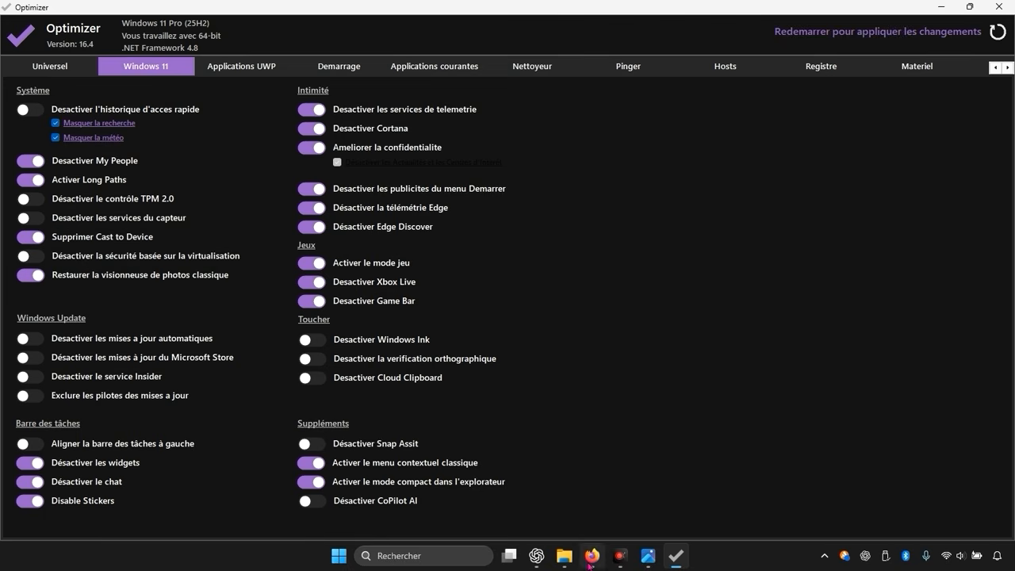
{"action": "left_click", "coordinate": [305, 502]}
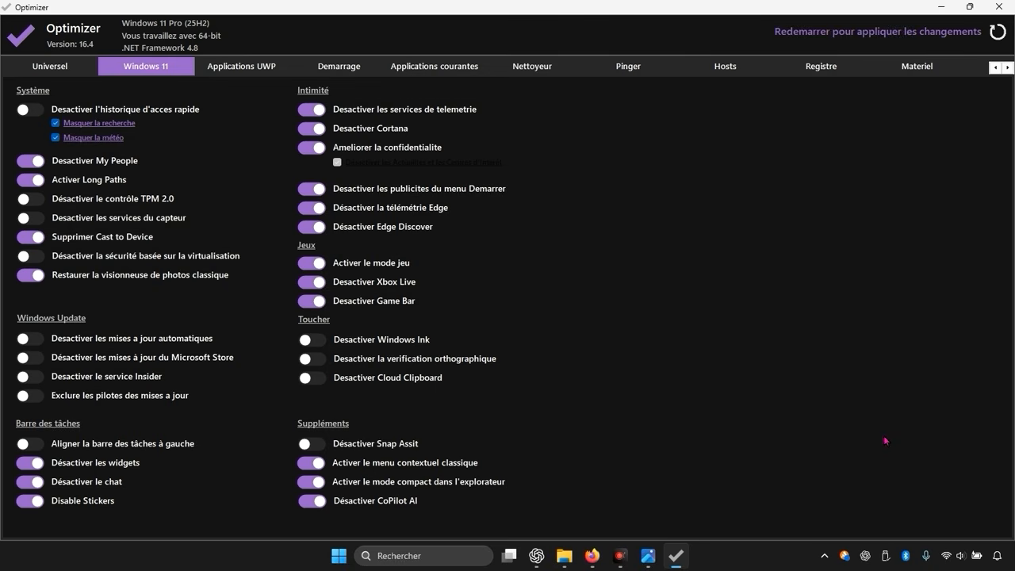
Step: Select the WingetUI, Opera Browser Assistant and Lively entries in the list of startup items
{"action": "left_click", "coordinate": [353, 69]}
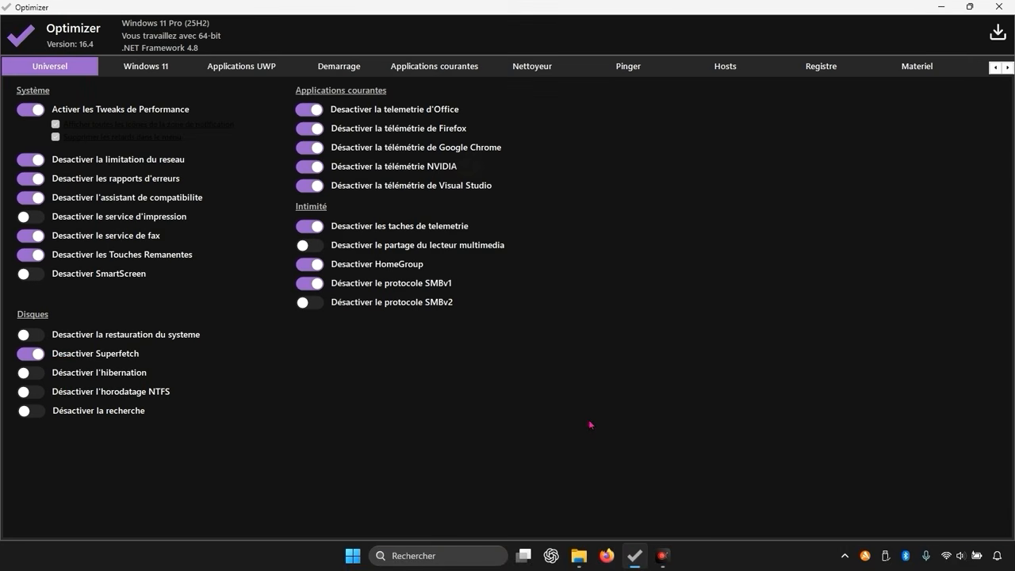
{"action": "left_click", "coordinate": [352, 71]}
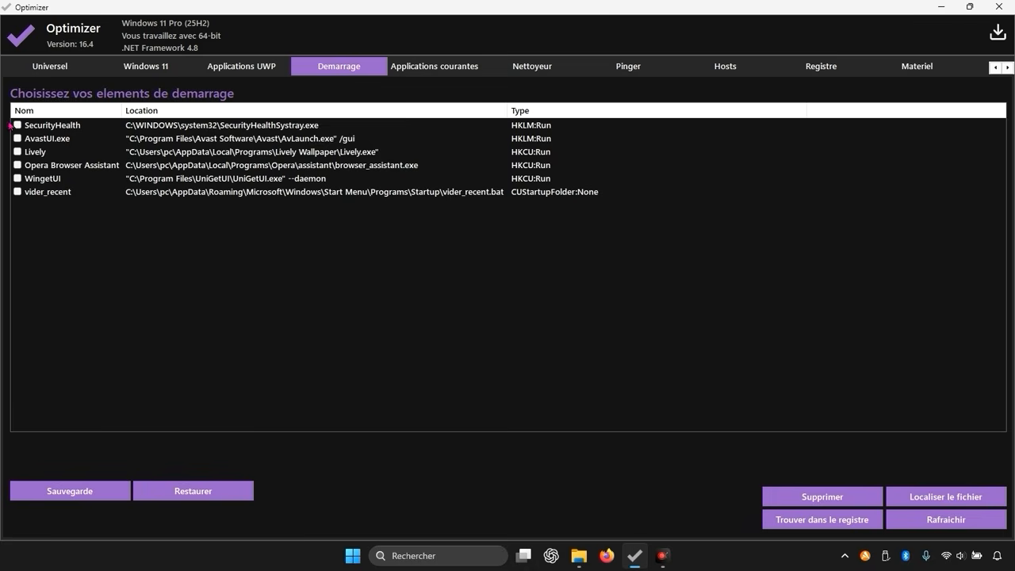
{"action": "left_click", "coordinate": [16, 179]}
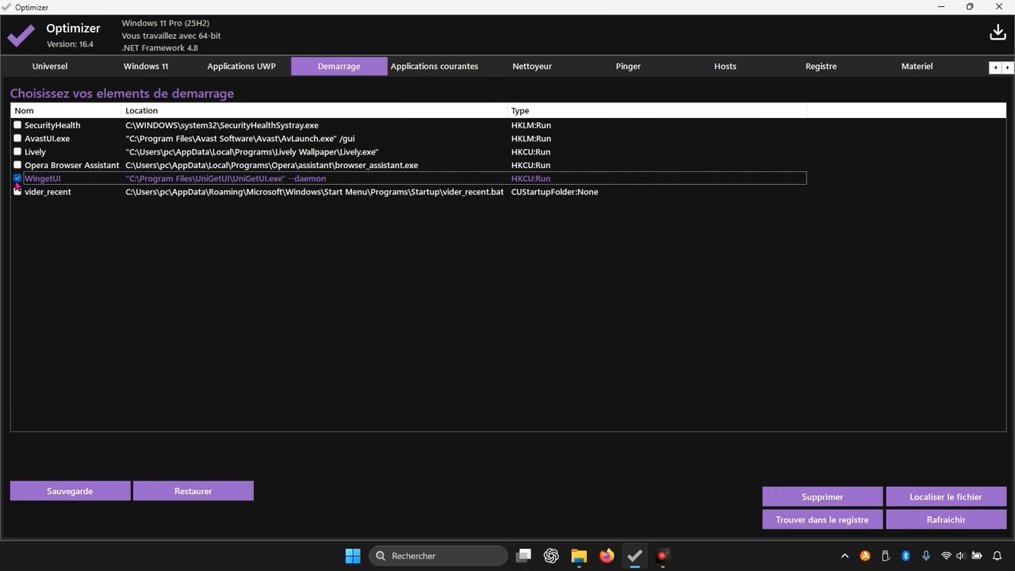
{"action": "left_click", "coordinate": [18, 166]}
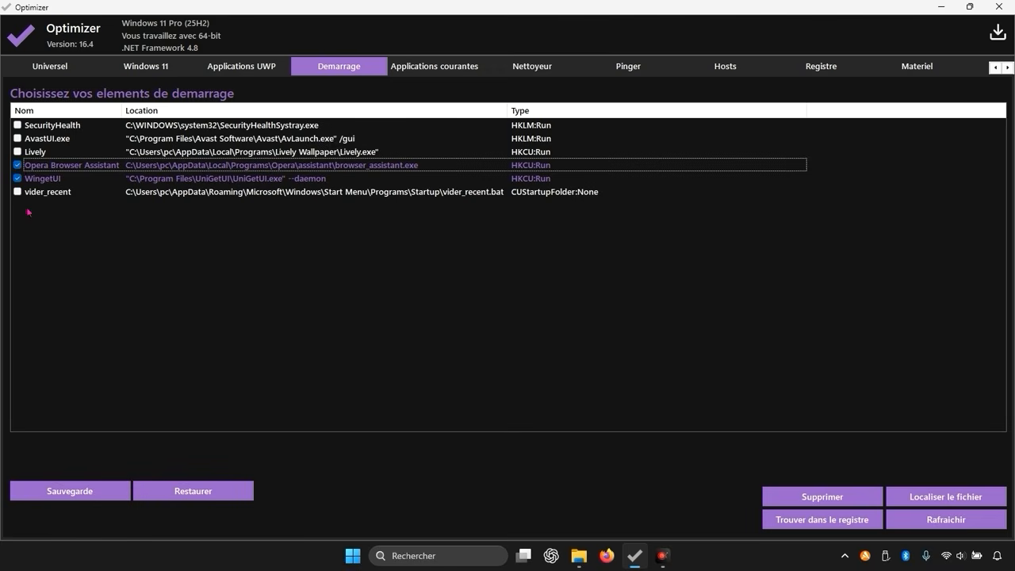
{"action": "left_click", "coordinate": [17, 152]}
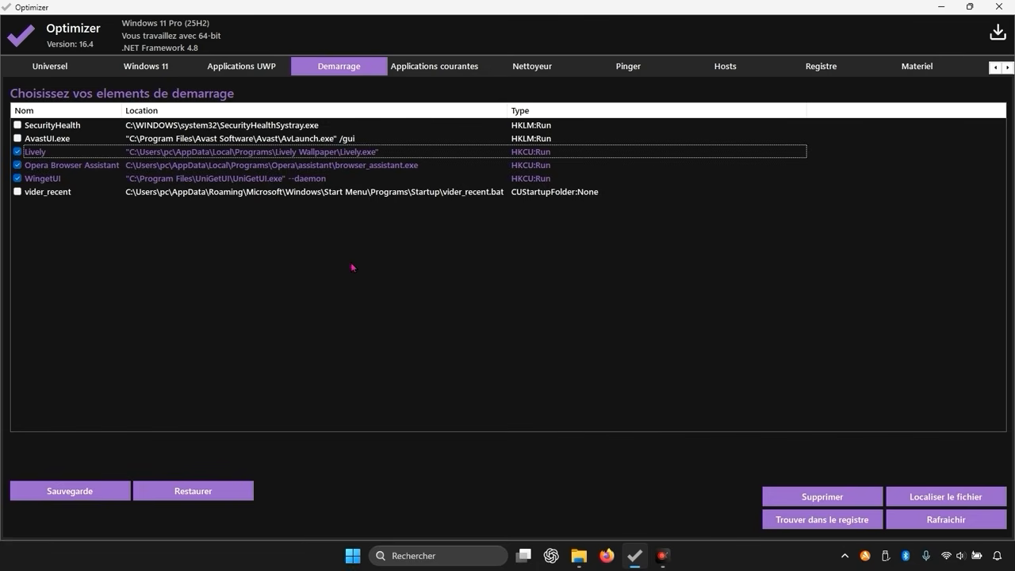
Step: Run the fix for common registry problems in the Registre section and minimize the window
{"action": "left_click", "coordinate": [831, 63]}
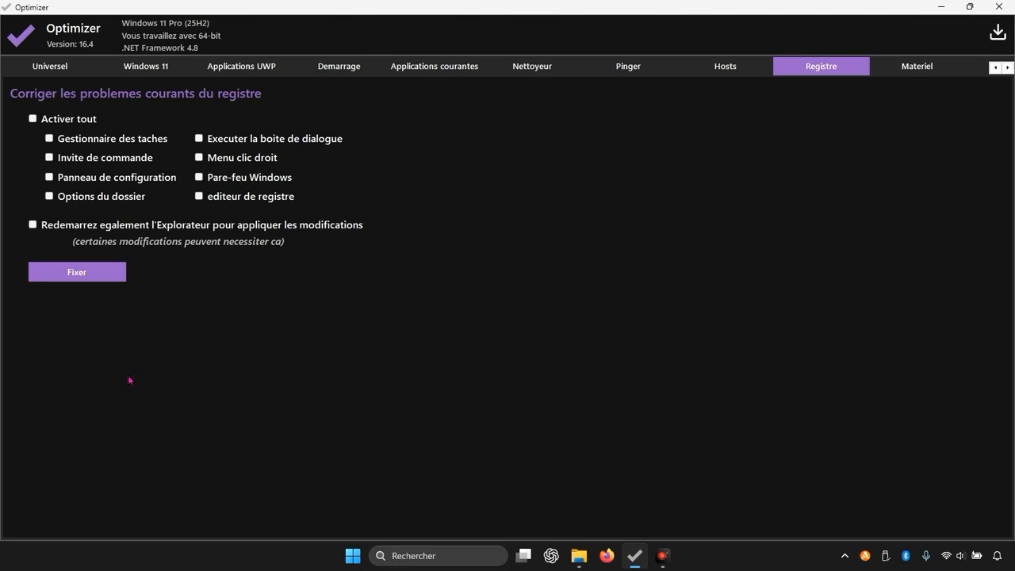
{"action": "left_click", "coordinate": [63, 268]}
{"action": "left_click", "coordinate": [951, 10]}
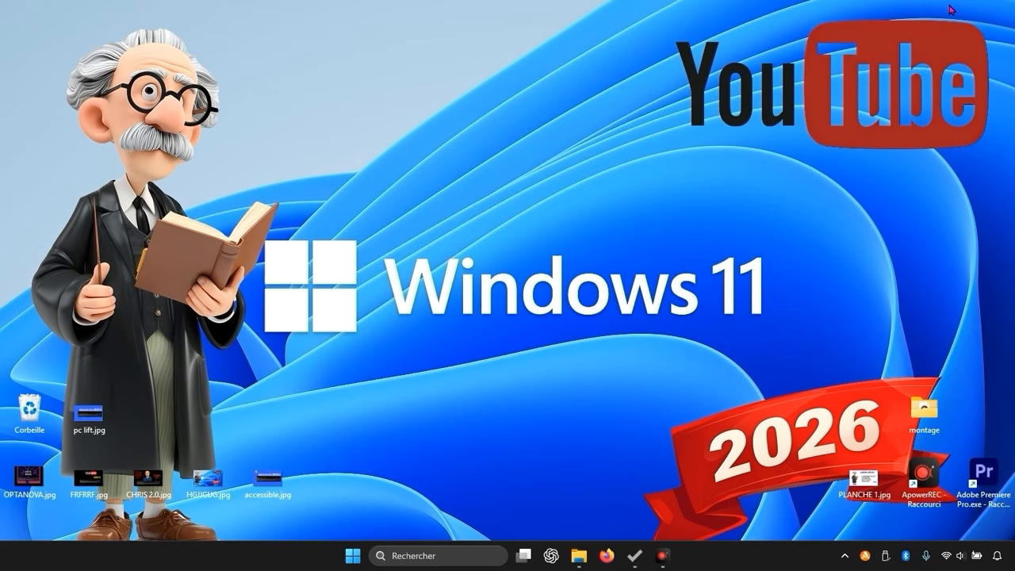